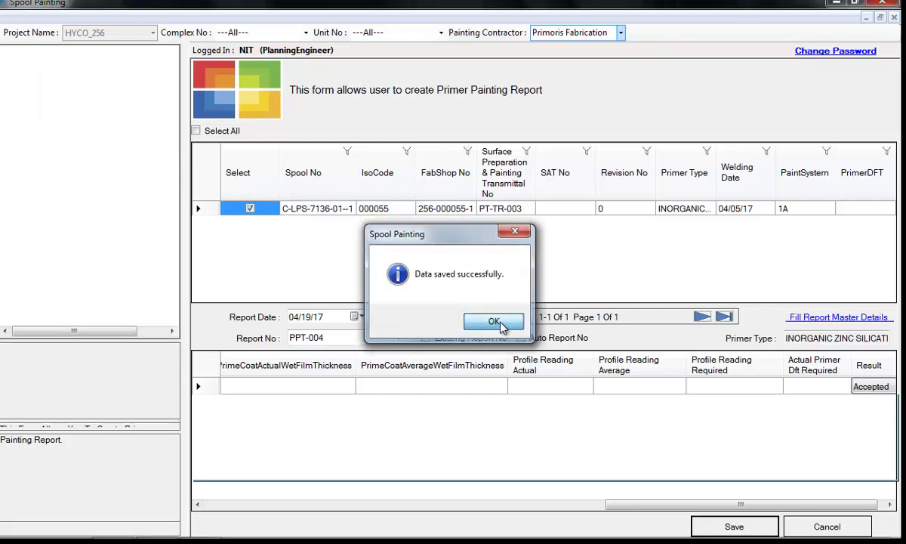
Start a Finish Painting Report for spool C-LPS-7136-01--1 and set its result to Accepted
left_click(494, 322)
left_click(131, 111)
left_click(240, 182)
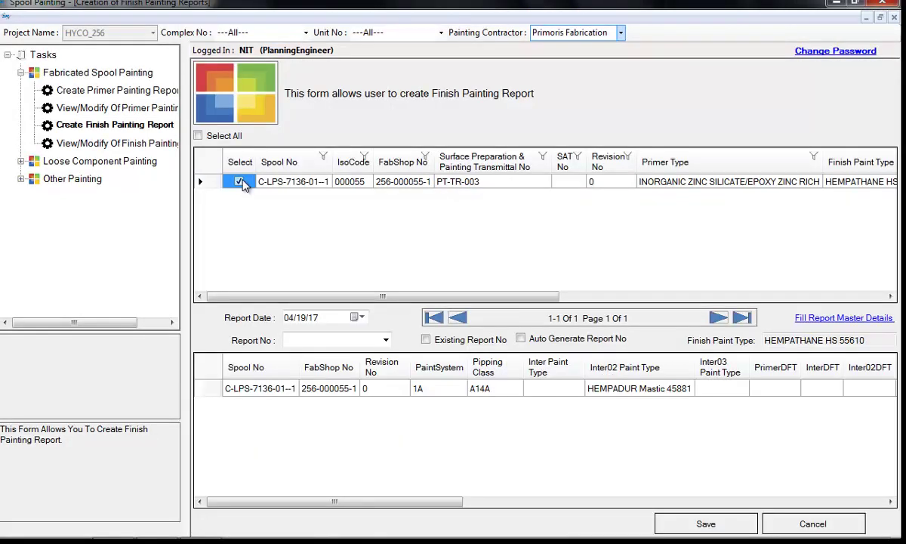
mouse_move(370, 501)
left_mouse_down()
mouse_move(513, 511)
mouse_move(720, 491)
mouse_move(891, 412)
left_mouse_up()
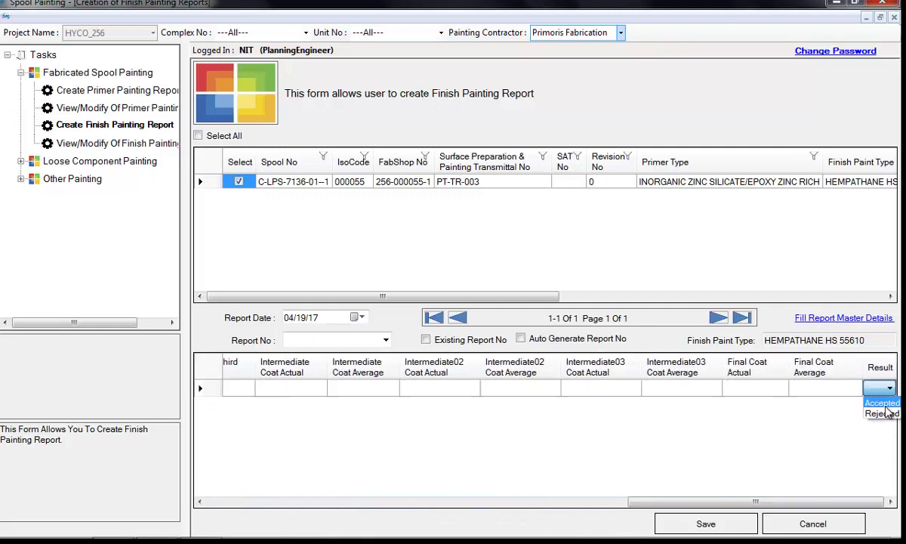
Set the finish painting report number to FPT-004 and save the report
left_click(379, 337)
type("FPT-004")
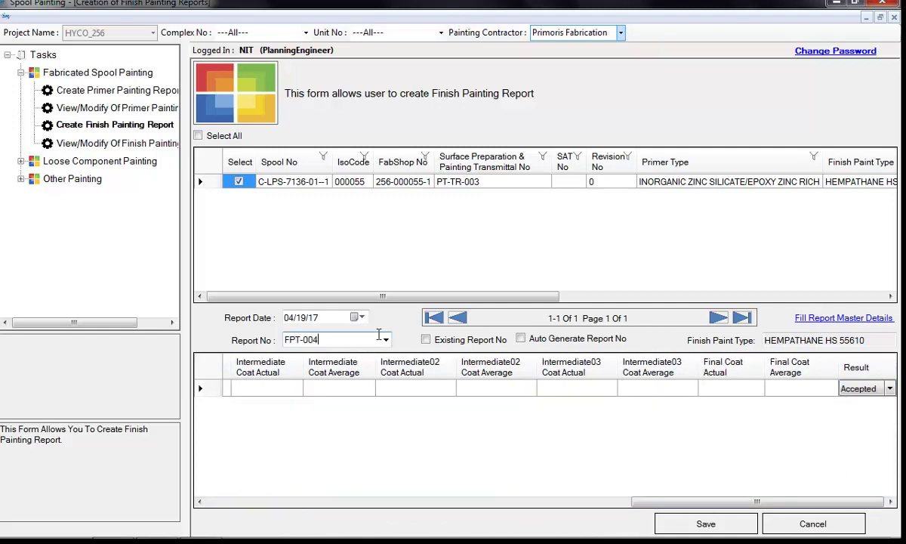
left_click(686, 520)
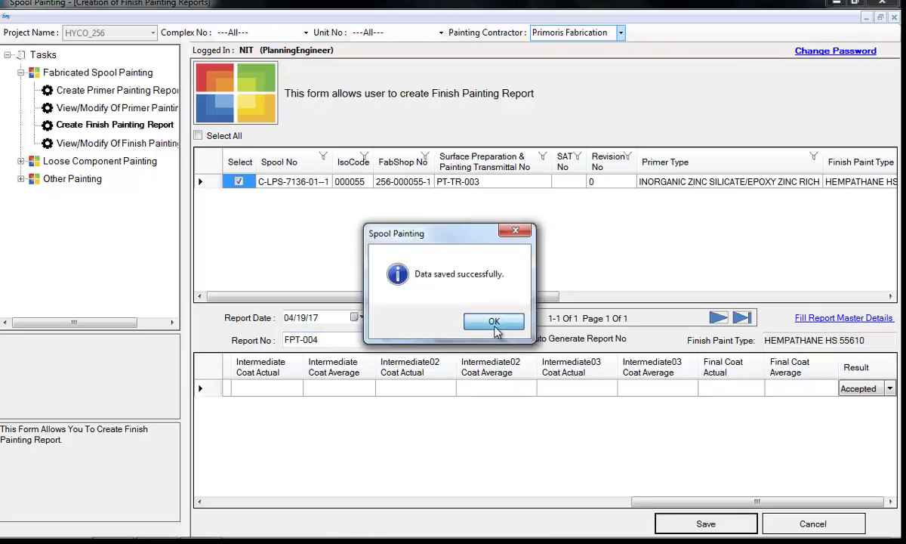
left_click(494, 322)
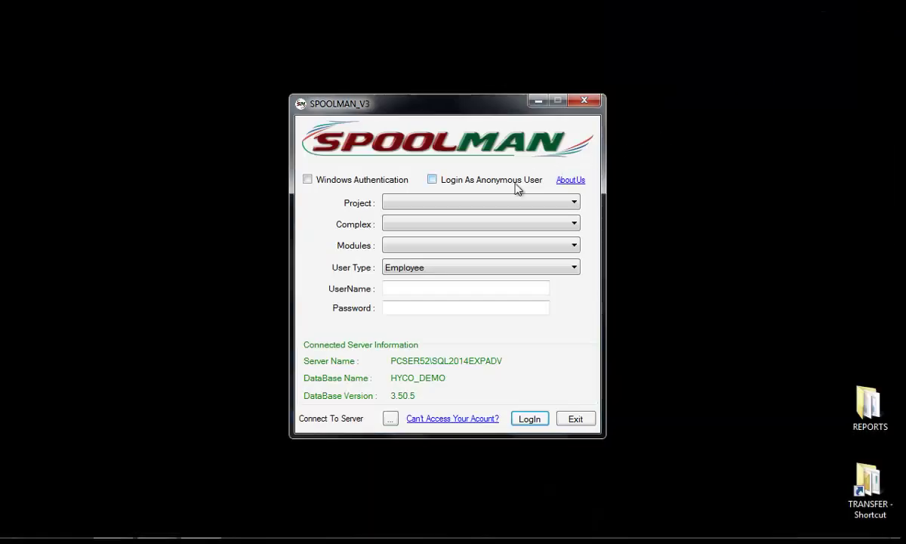
Log in to the Dispatch module of the HYCO project, entering the username and account password
left_click(497, 210)
left_click(491, 213)
left_click(487, 246)
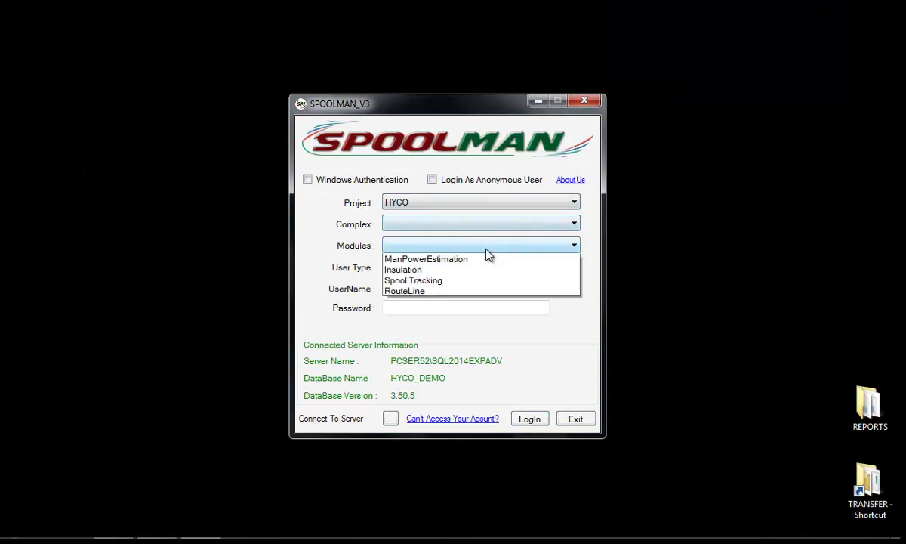
left_click(464, 355)
left_click(471, 287)
type("A")
key("Tab")
type("a")
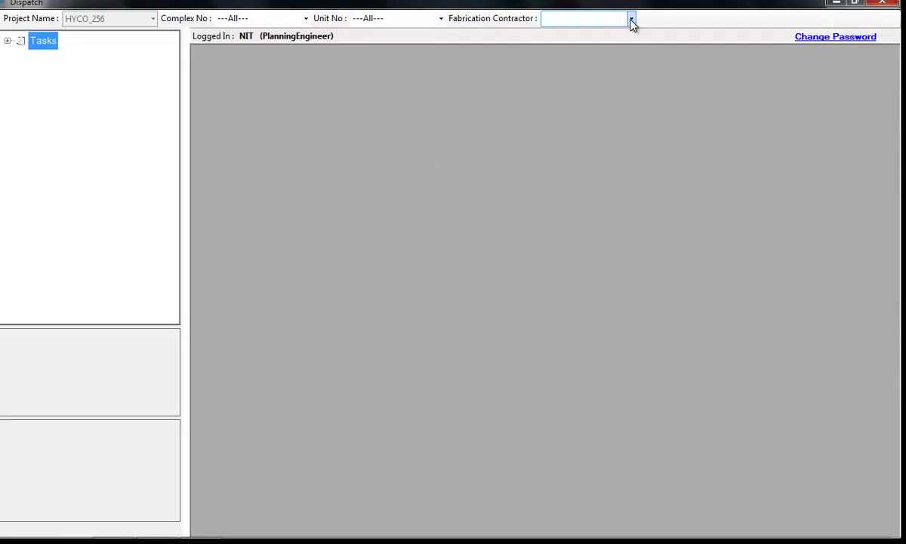
Set the fabrication contractor to Primoris Fabrication and start a Dispatch To Site report for spool C-BD-7239-01--3
left_click(632, 19)
left_click(627, 32)
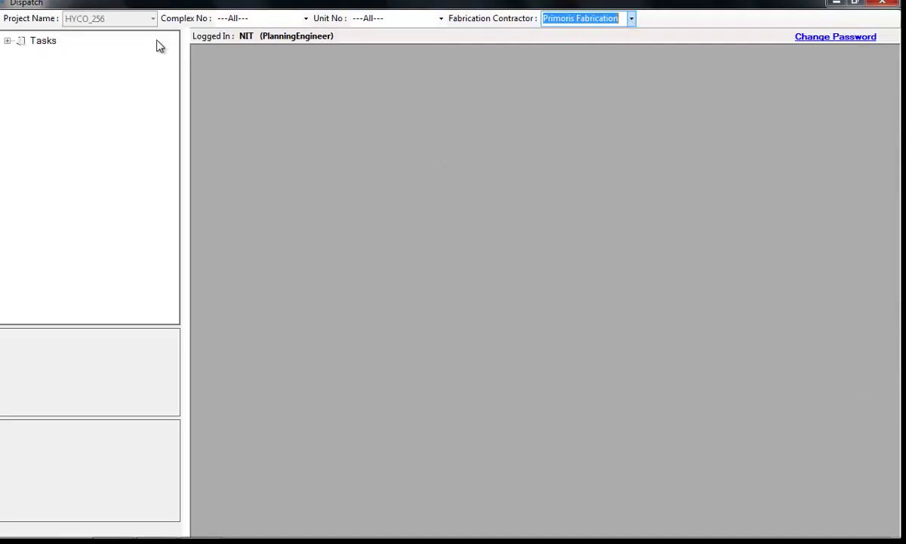
left_click(8, 41)
left_click(23, 58)
left_click(106, 76)
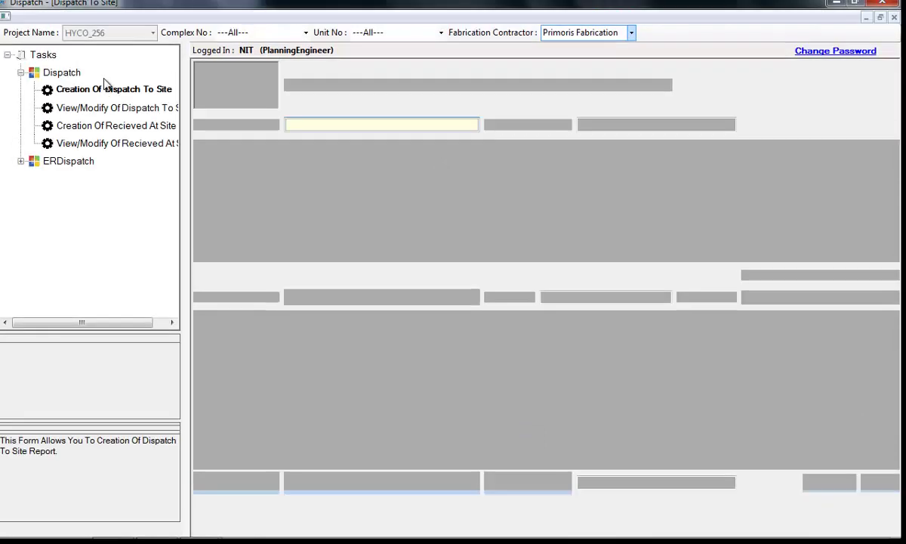
left_click(257, 169)
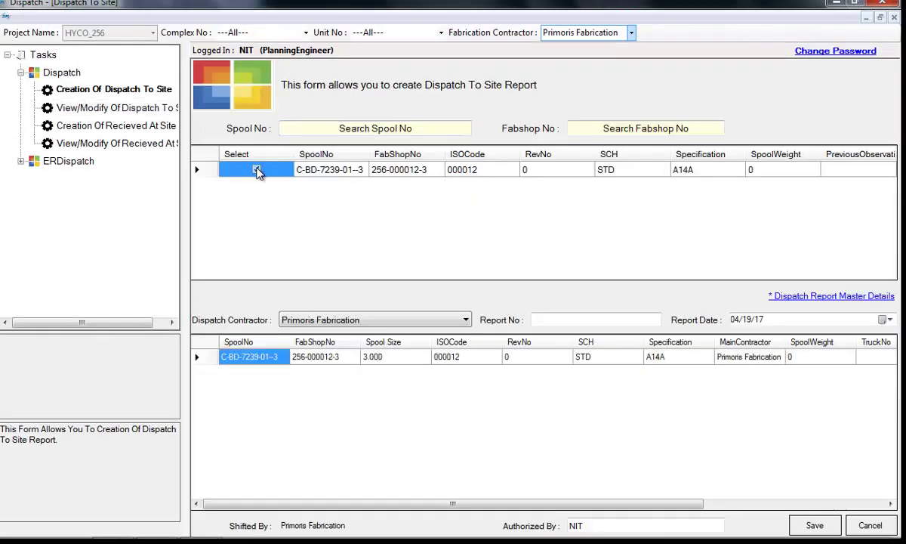
left_click(748, 503)
left_click(806, 297)
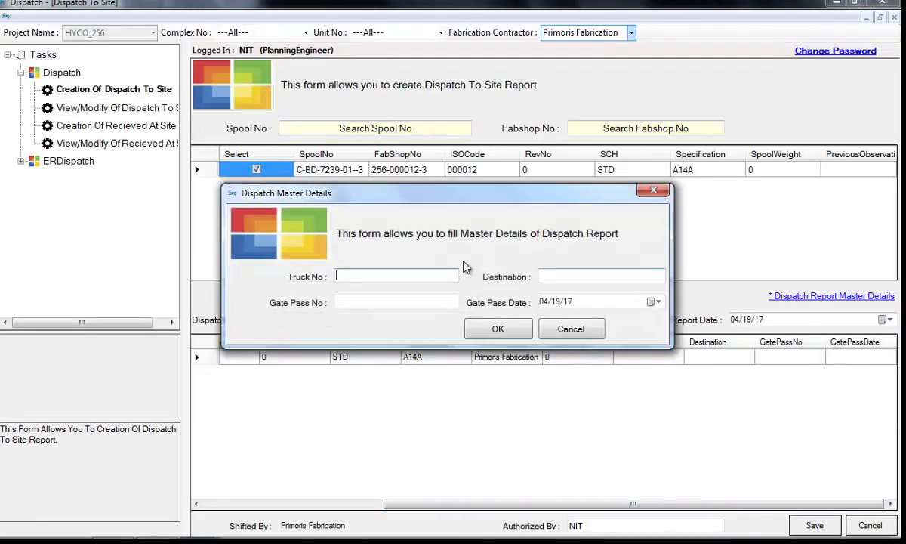
type("MH-20-1525")
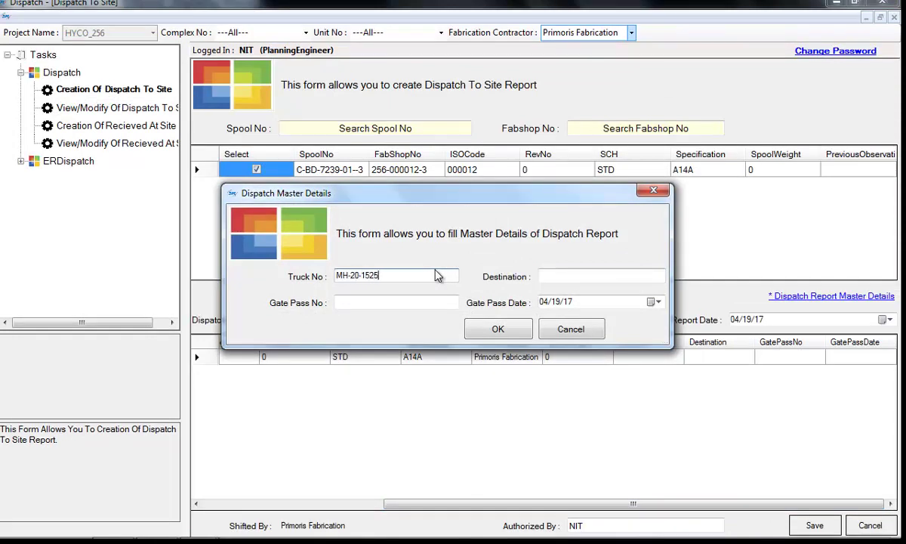
key("Tab")
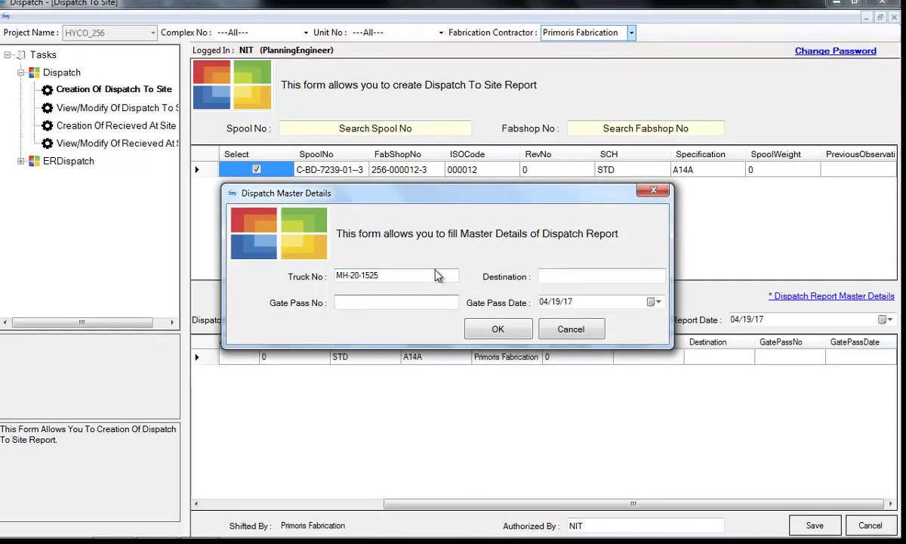
type("A")
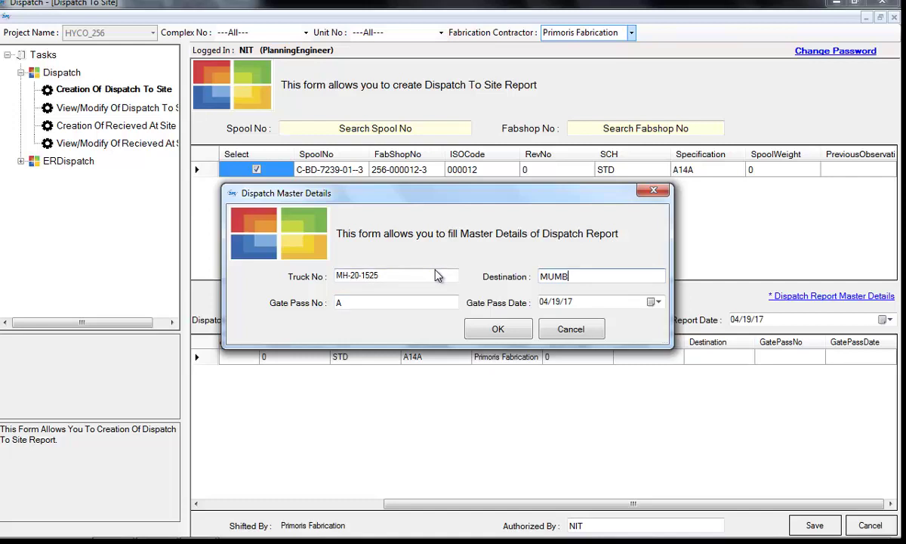
left_click(495, 329)
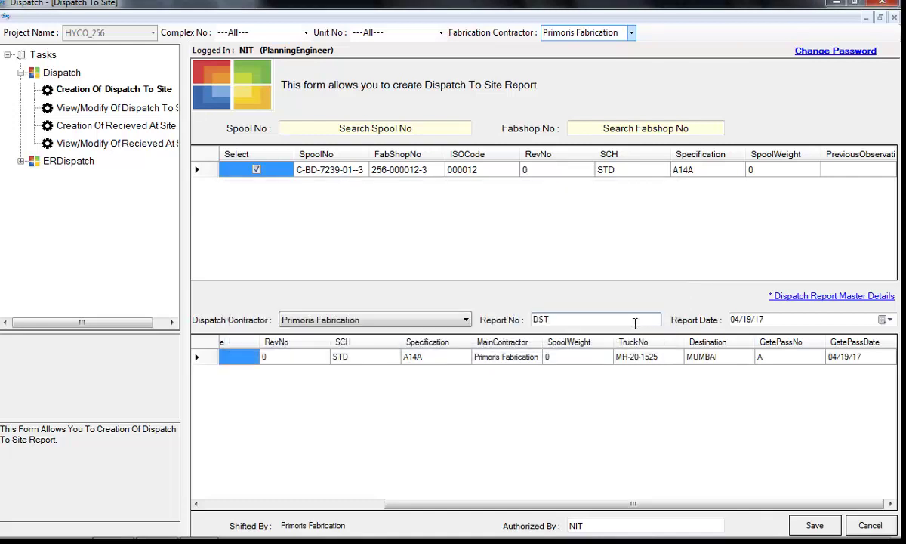
Set the dispatch report number to DST-003 and save the report
left_click(635, 322)
type("DST-003")
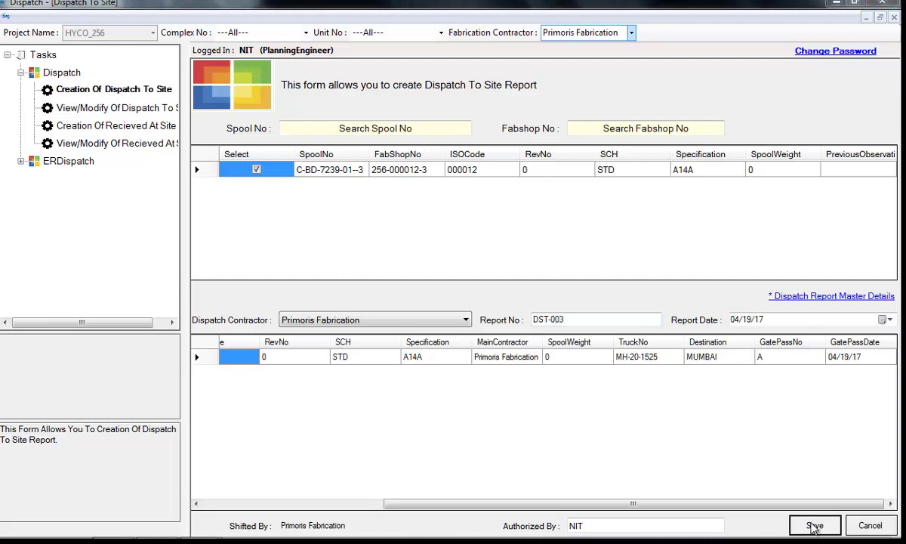
left_click(815, 526)
left_click(446, 328)
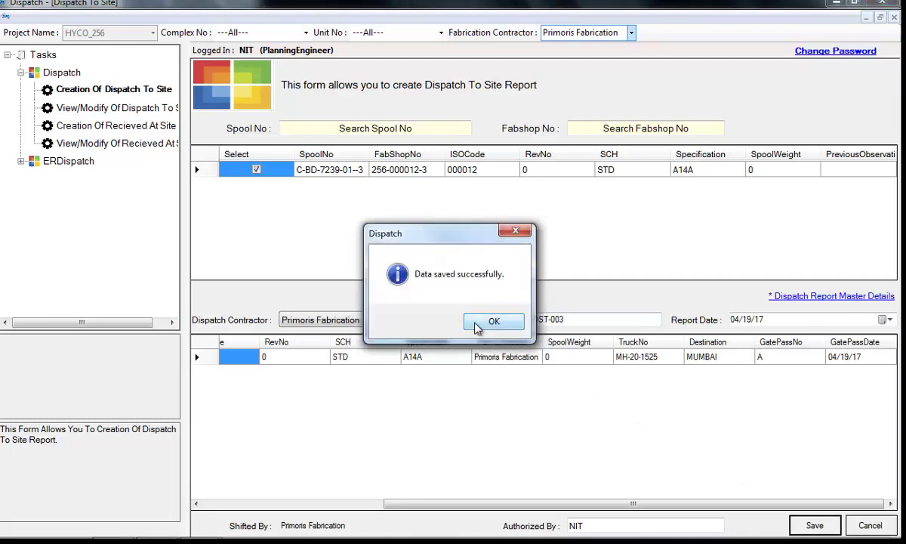
left_click(477, 325)
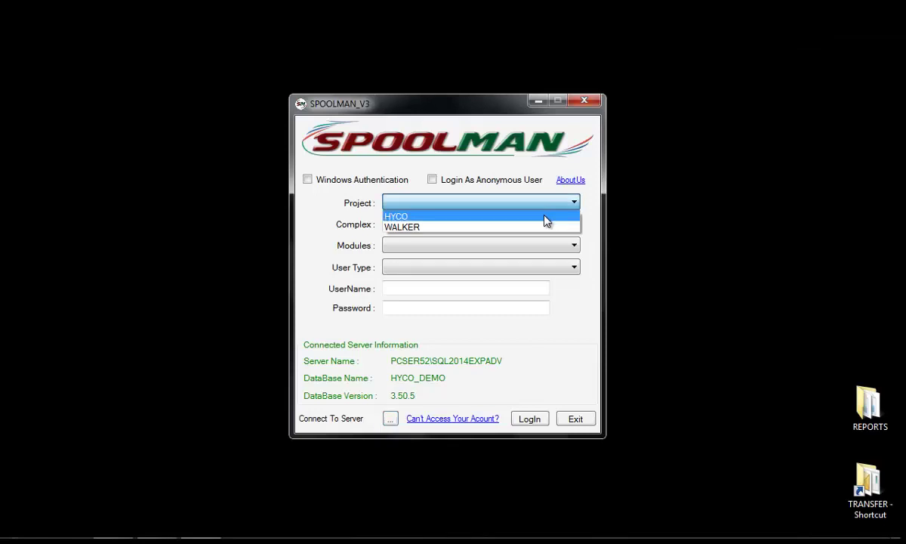
Log in to the Billing module of the HYCO project as an Employee, entering the username and account password
left_click(544, 215)
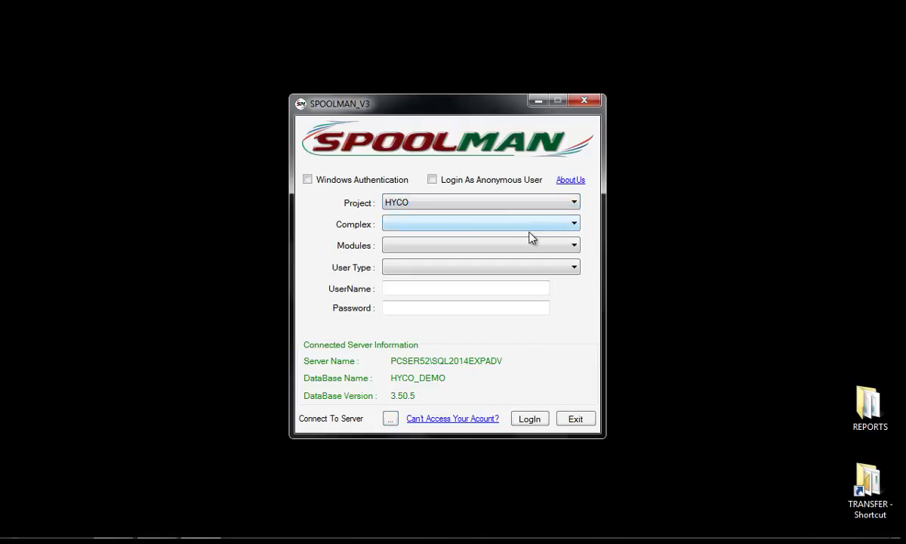
left_click(521, 245)
left_click(487, 371)
left_click(486, 270)
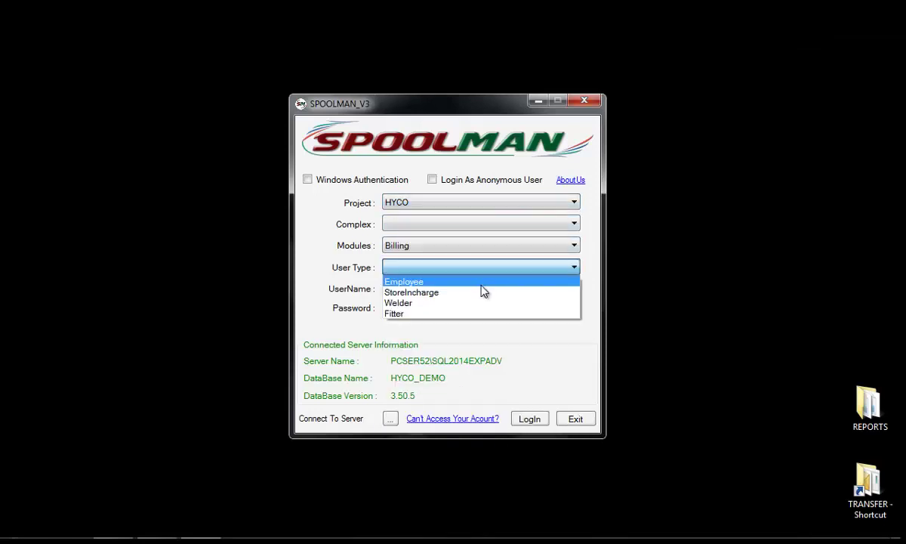
left_click(480, 280)
left_click(467, 288)
type("A")
key("Tab")
type("a")
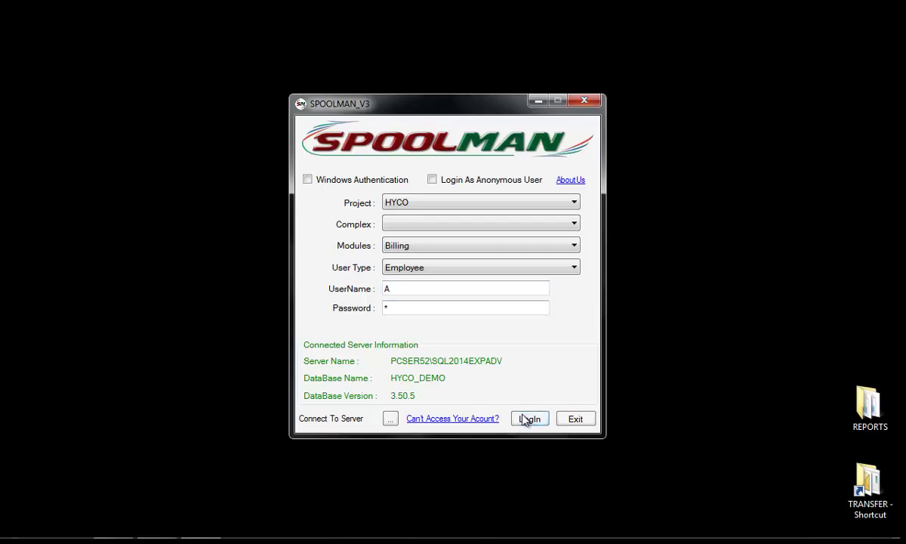
left_click(523, 419)
Review the Labour Summary data by spool number and by item code
left_click(7, 57)
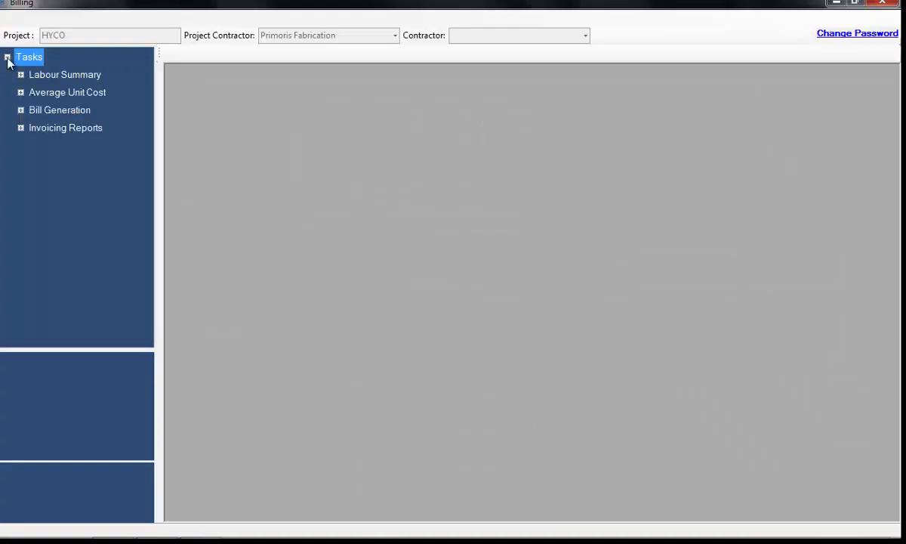
left_click(21, 75)
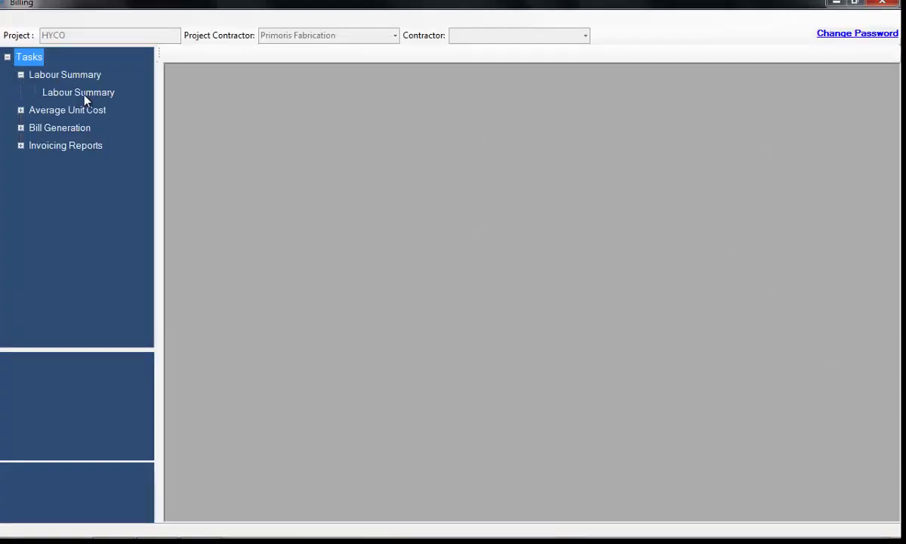
left_click(85, 94)
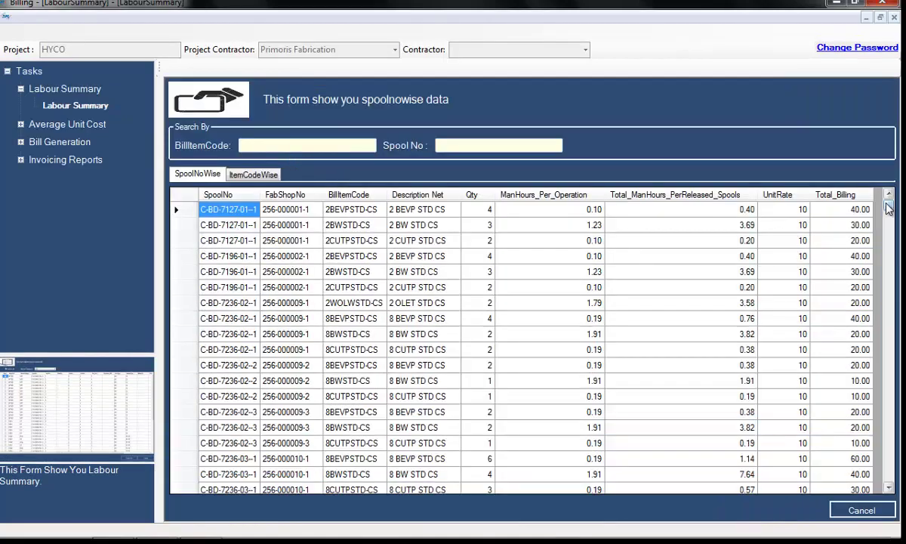
left_click_drag(888, 209, 888, 265)
left_click(270, 176)
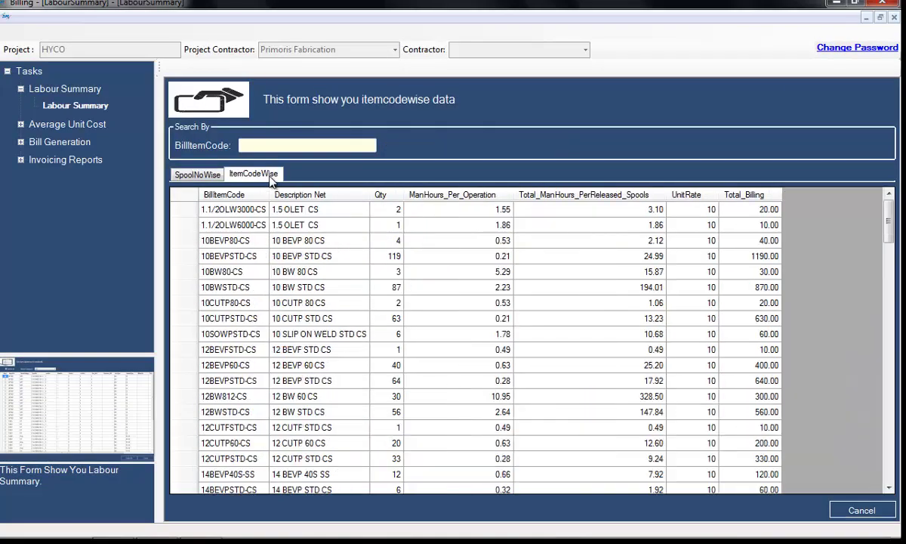
scroll(885, 287, "down", 3)
scroll(885, 287, "down", 2)
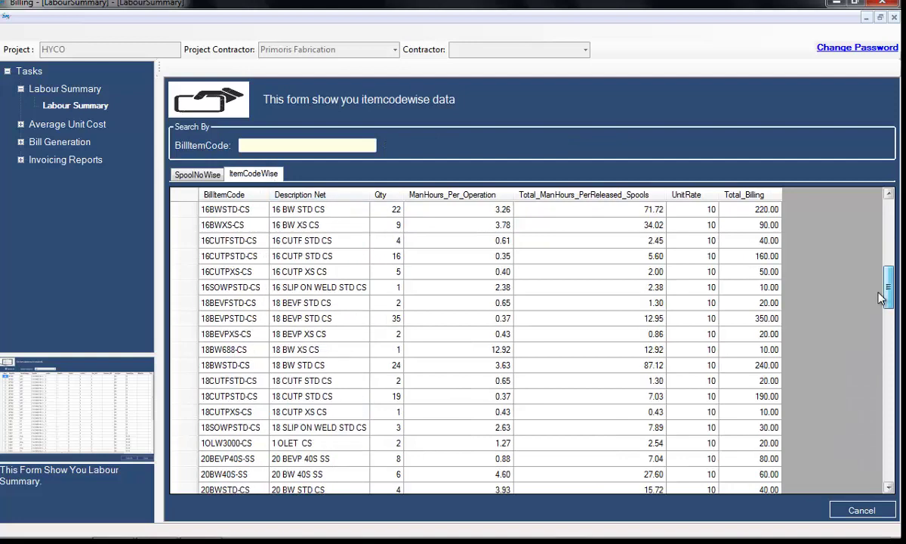
Replace the Labour Summary with the Average Unit Cost list for 04/19/17 and look through its items
left_click(20, 77)
left_click(21, 92)
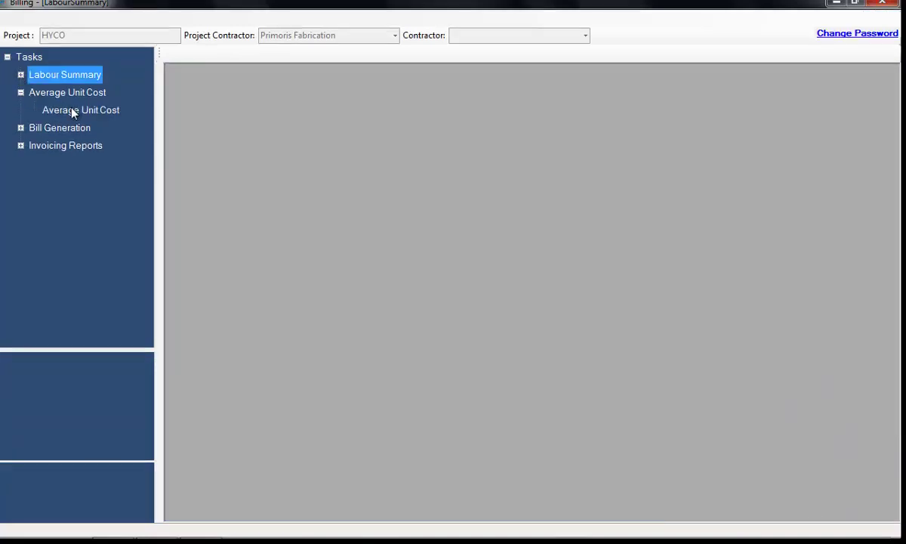
left_click(73, 112)
left_click(786, 127)
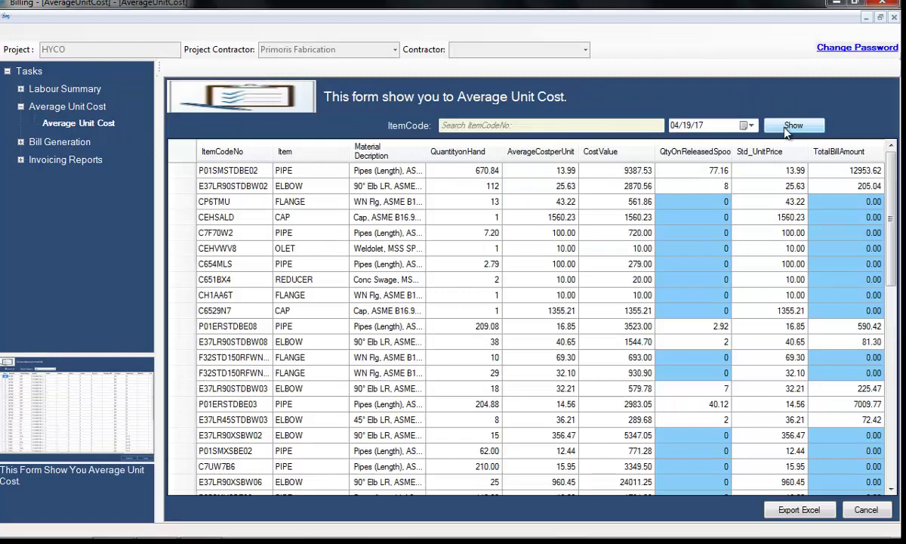
left_click_drag(894, 187, 898, 375)
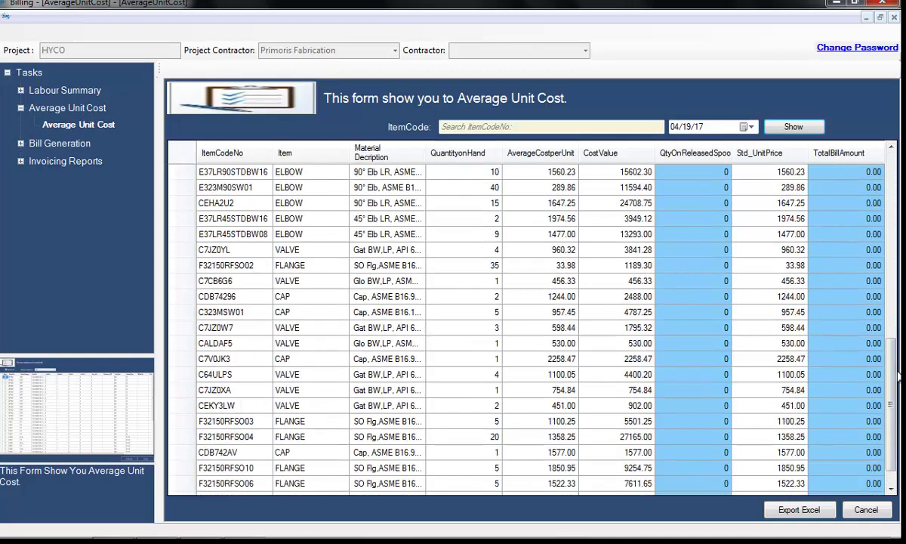
Export the average unit cost list to Excel in a new desktop folder named AVG COST and review the exported AverageUnitRate workbook
left_click(801, 509)
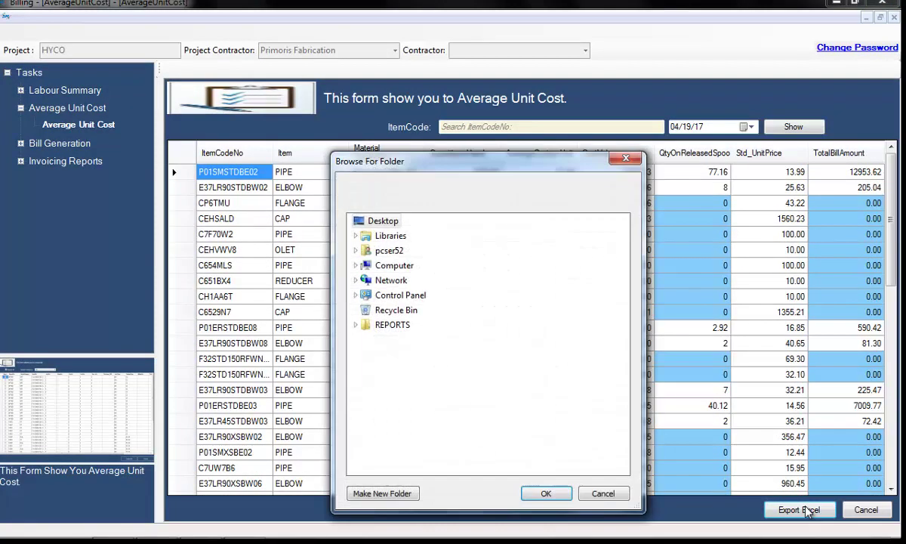
left_click(383, 492)
type("AVG COST")
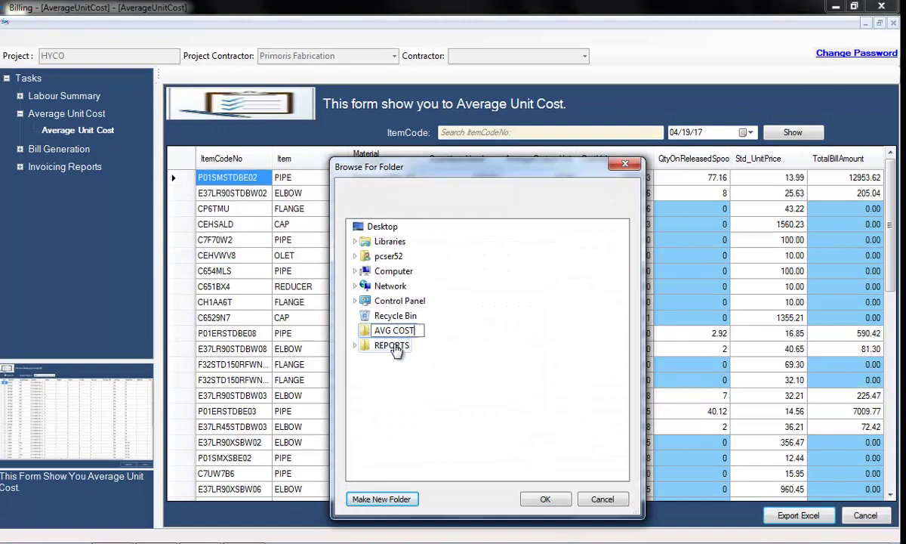
key("Return")
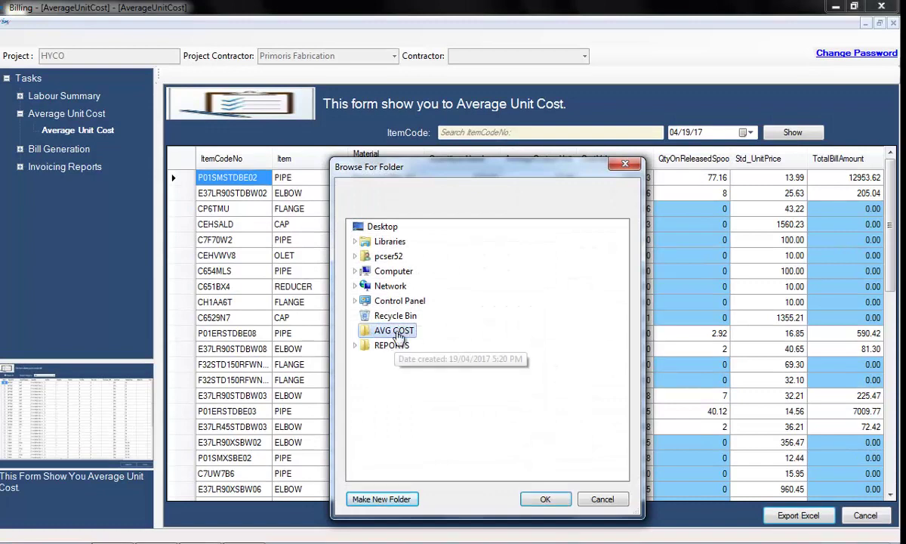
left_click(544, 498)
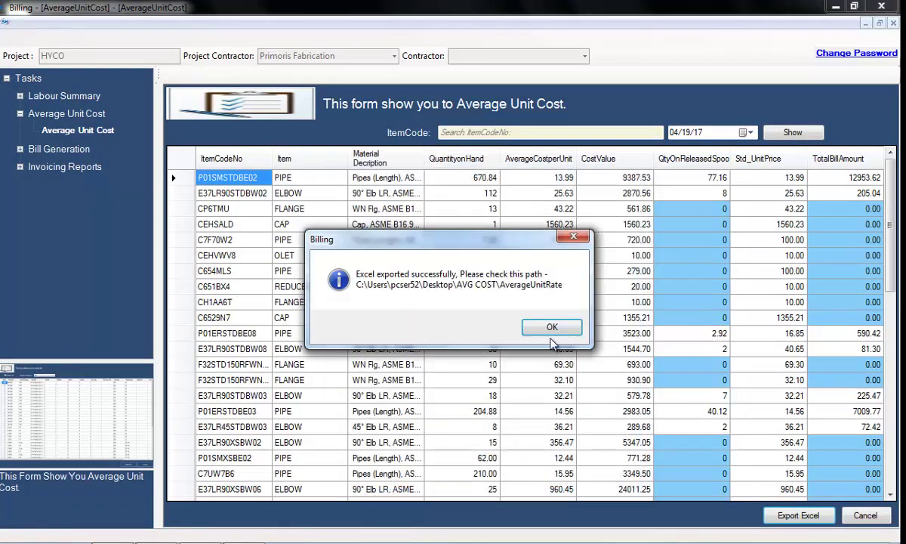
left_click(554, 332)
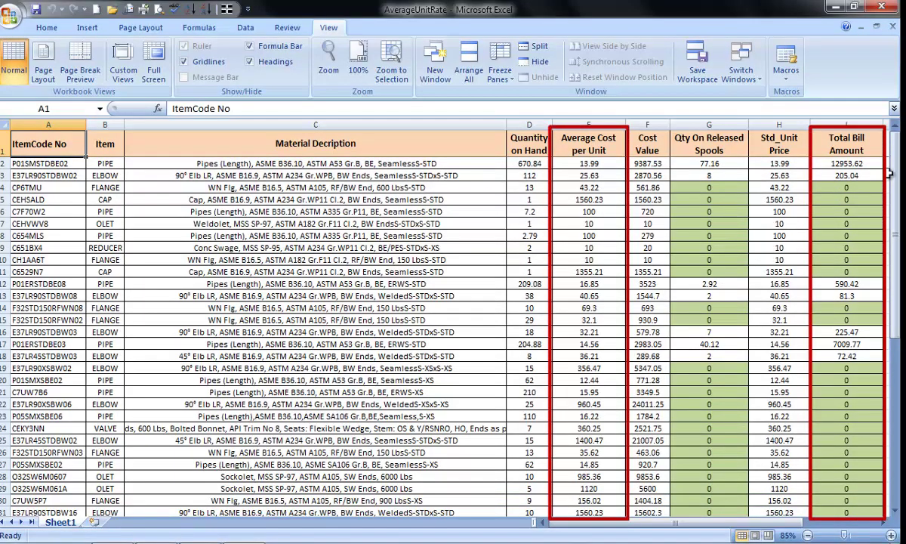
left_click_drag(897, 178, 897, 346)
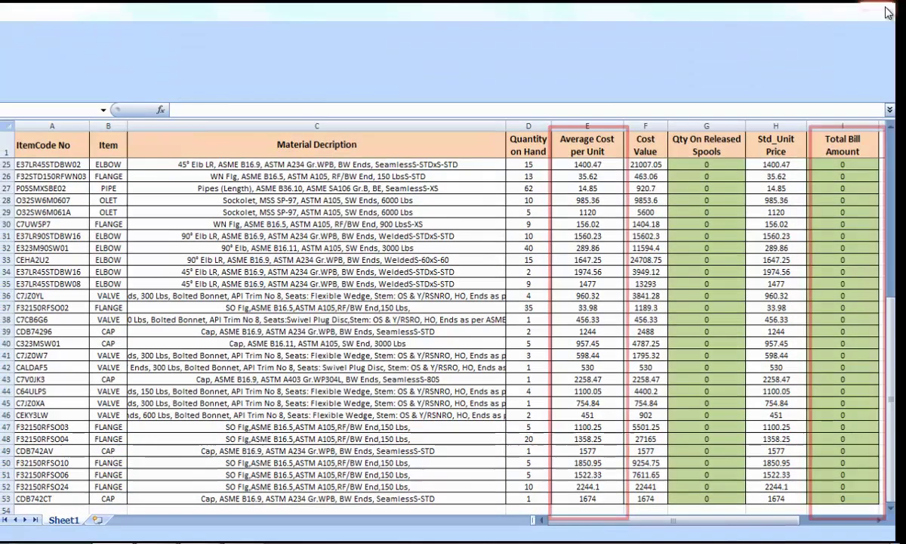
Close the exported workbook and the average unit cost list, and show packing list DST-003 for bill creation
left_click(888, 12)
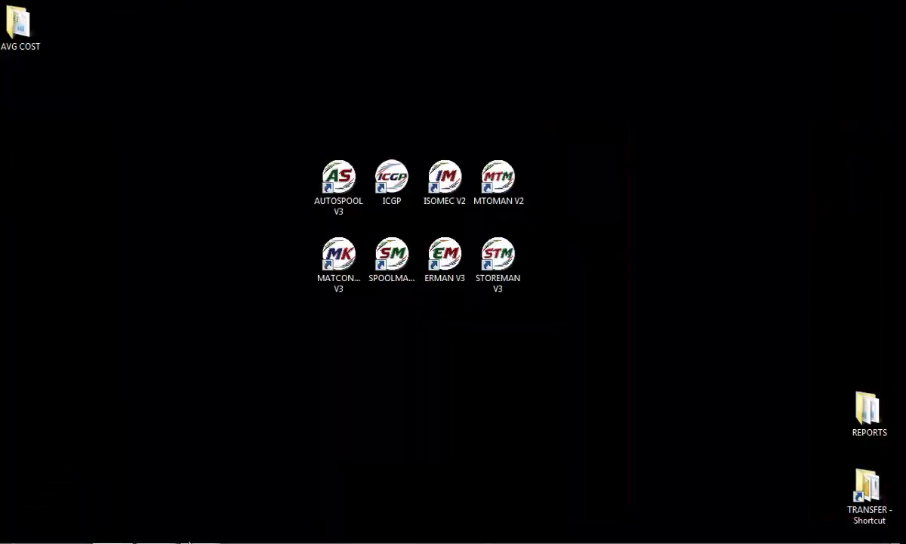
left_click(894, 24)
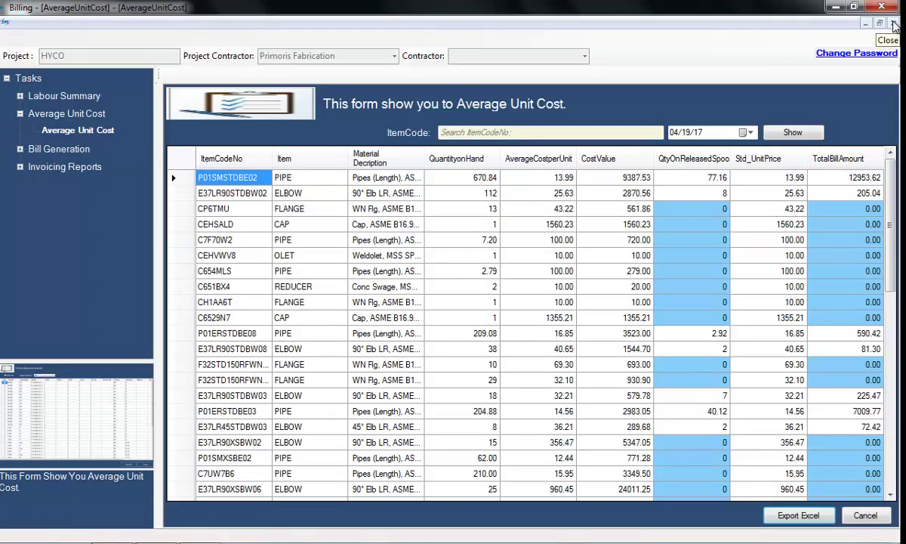
left_click(20, 98)
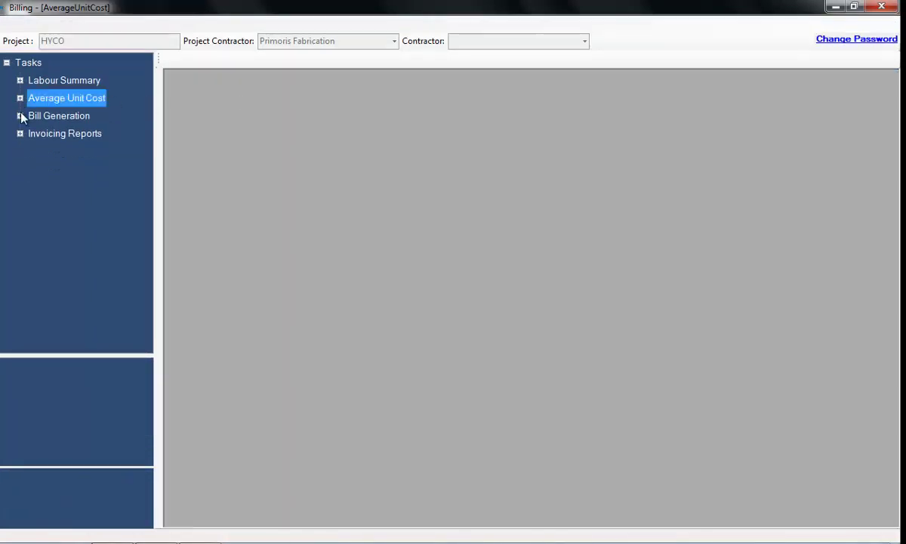
left_click(19, 116)
double_click(67, 134)
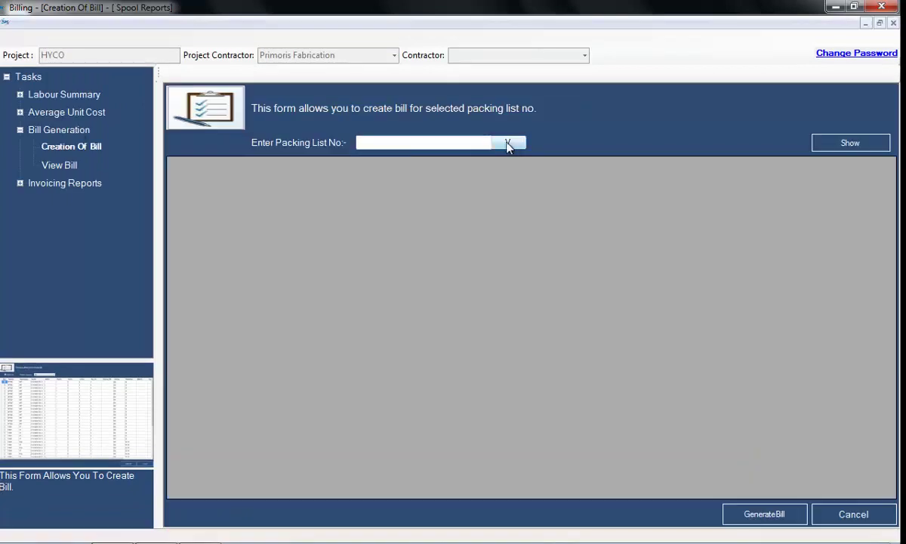
left_click(509, 144)
left_click(444, 167)
left_click(831, 145)
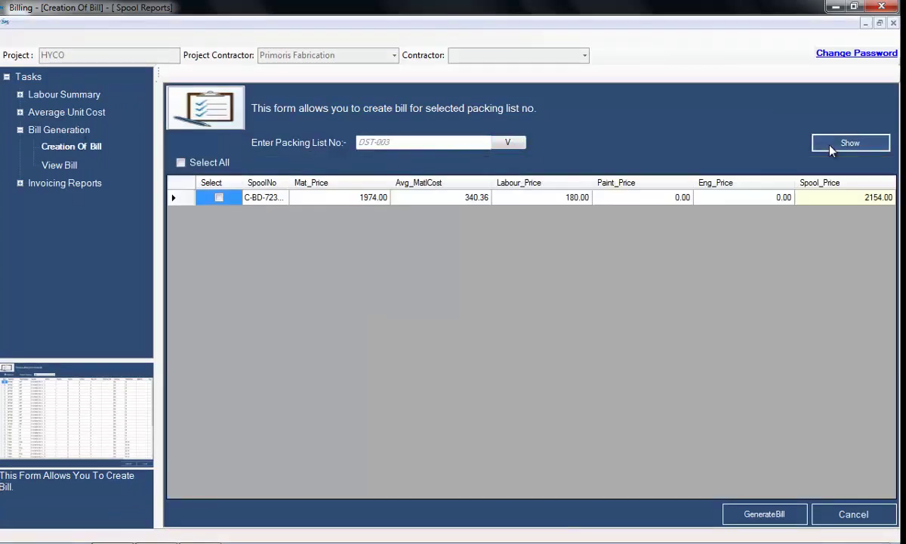
Select all spools of packing list DST-003 for billing and review the price breakup details of the spool
left_click(193, 167)
right_click(374, 195)
left_click(413, 200)
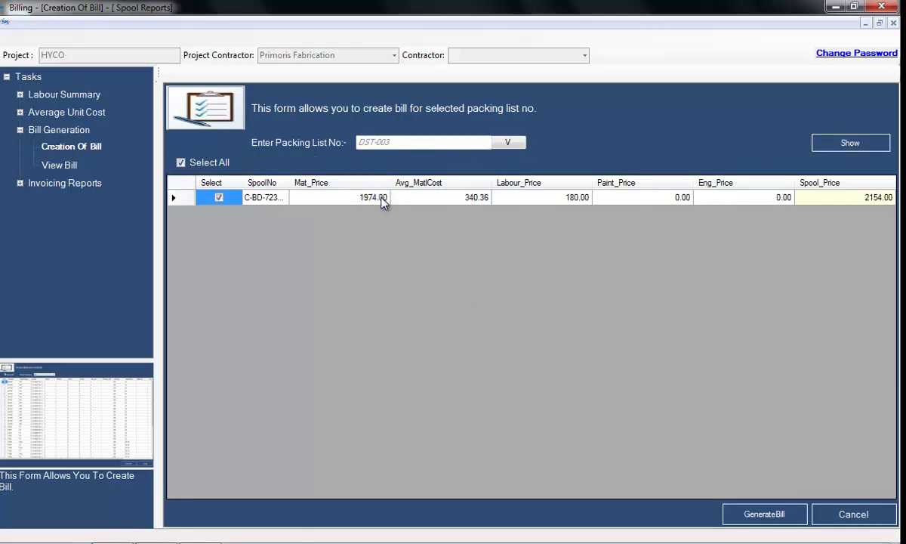
mouse_move(290, 454)
left_mouse_down()
mouse_move(425, 469)
mouse_move(724, 461)
left_mouse_up()
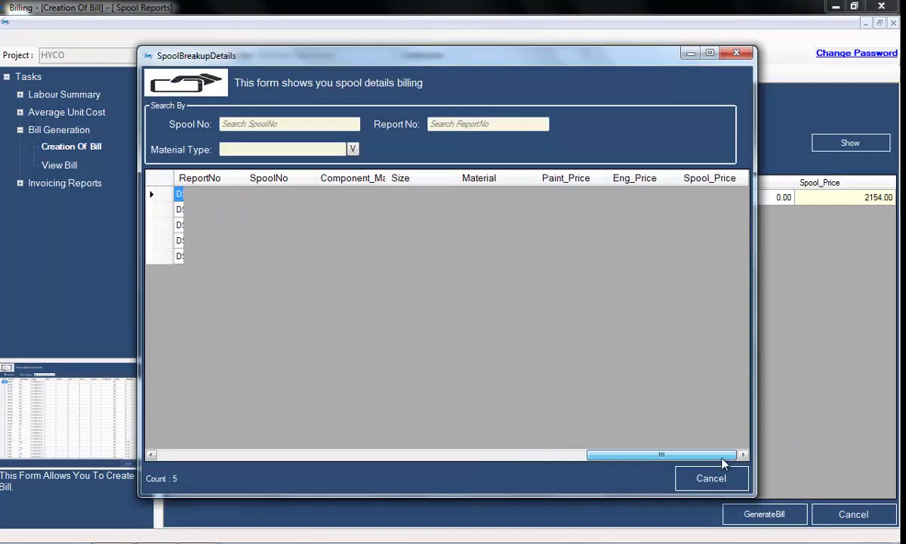
left_click(714, 481)
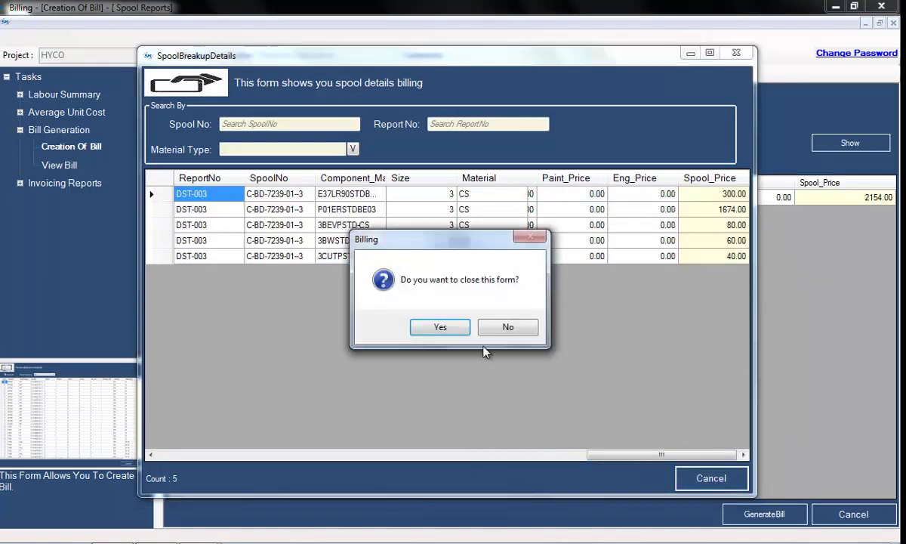
left_click(445, 329)
Generate the bill for the selected spool as BILL-002 dated 04/19/17
left_click(744, 513)
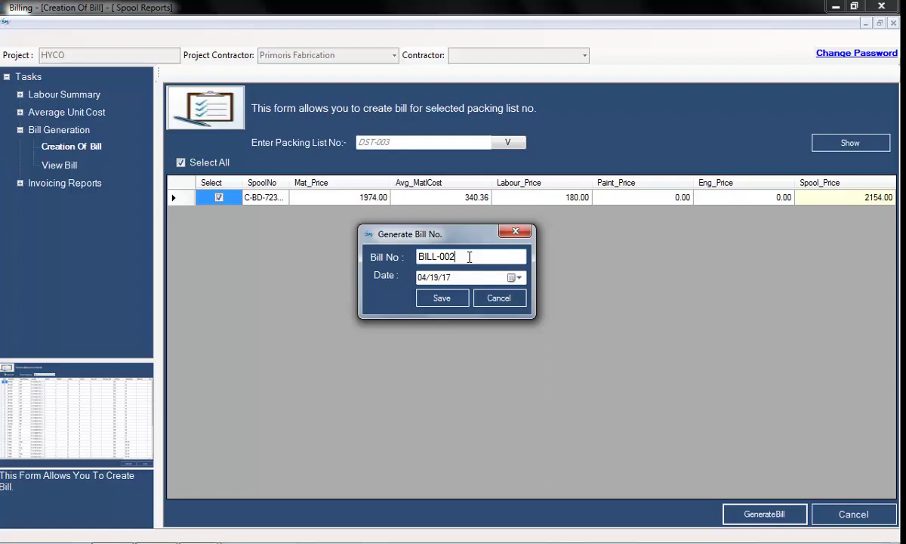
left_click(442, 298)
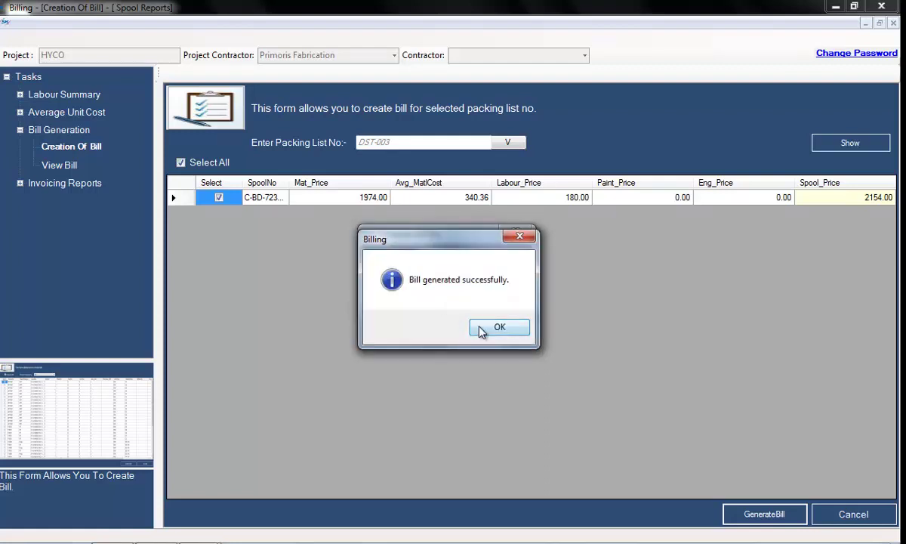
left_click(483, 330)
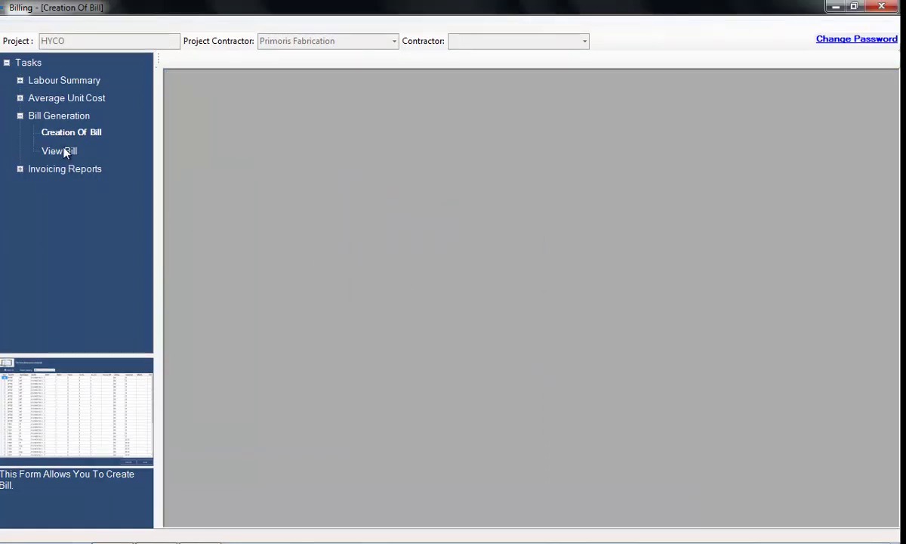
View BILL-001 and examine the material, labour and paint prices in its spool breakup, closing both forms when done
left_click(64, 151)
left_click(377, 149)
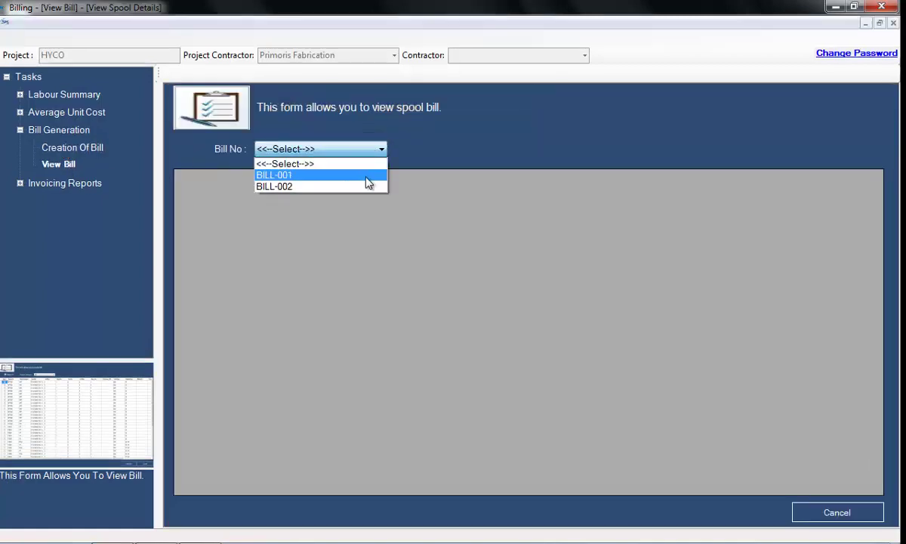
left_click(368, 175)
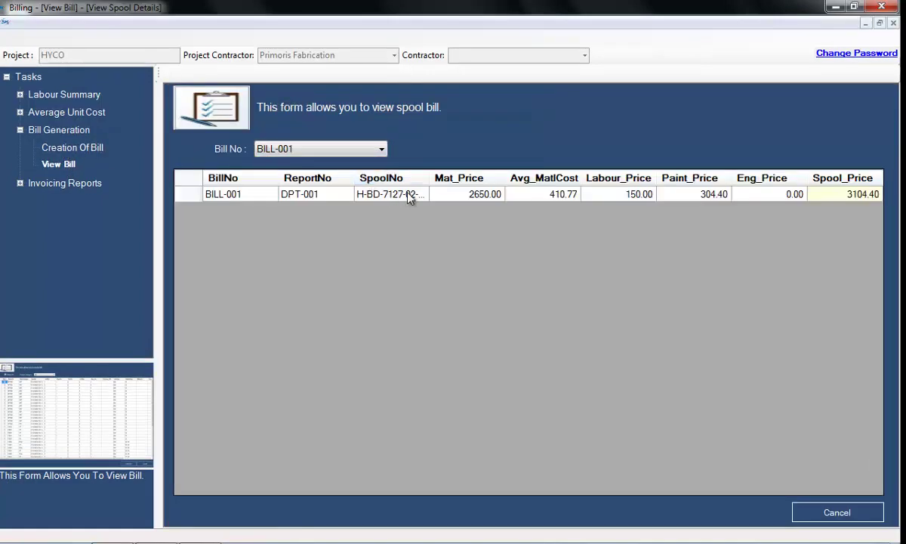
right_click(414, 194)
left_click(420, 203)
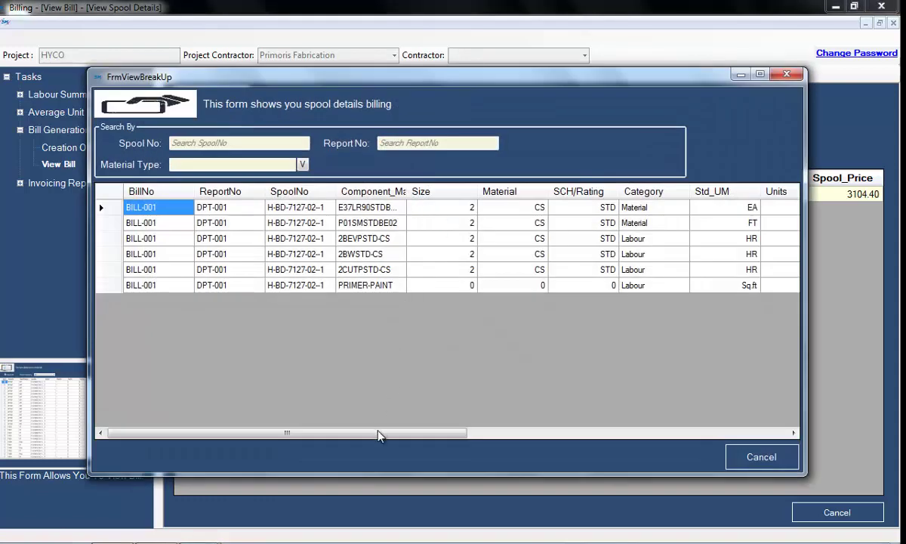
mouse_move(379, 435)
left_mouse_down()
mouse_move(538, 439)
mouse_move(748, 346)
left_mouse_up()
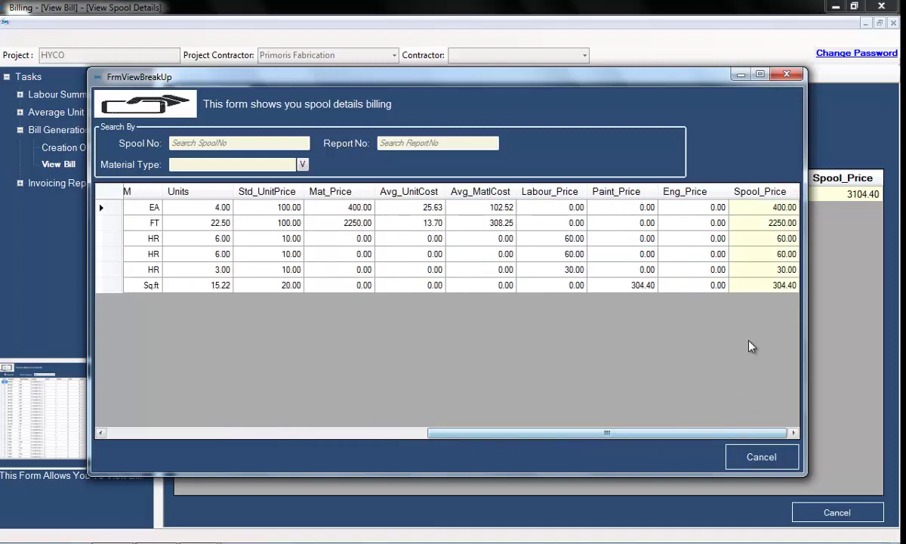
left_click(789, 74)
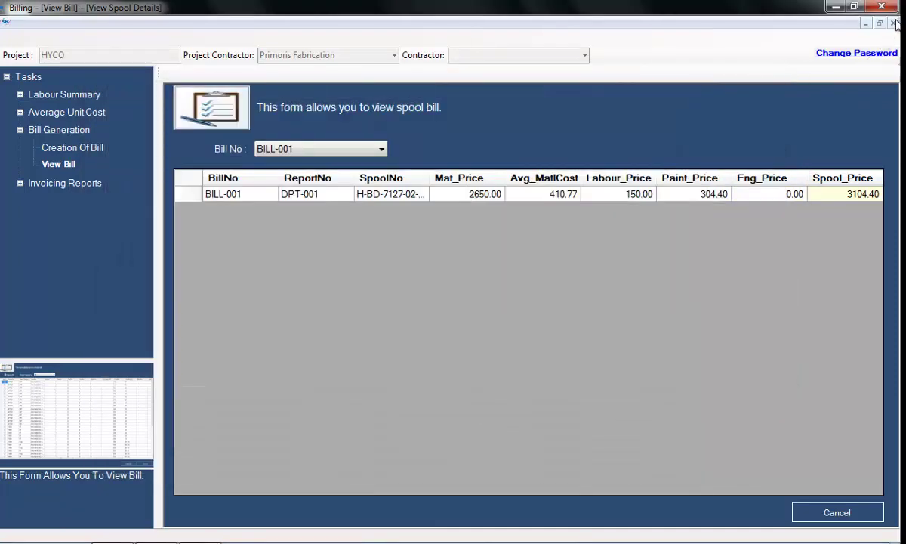
left_click(893, 23)
Open the Inventory Price List invoicing report for all projects, HYCO and WALKER
left_click(21, 116)
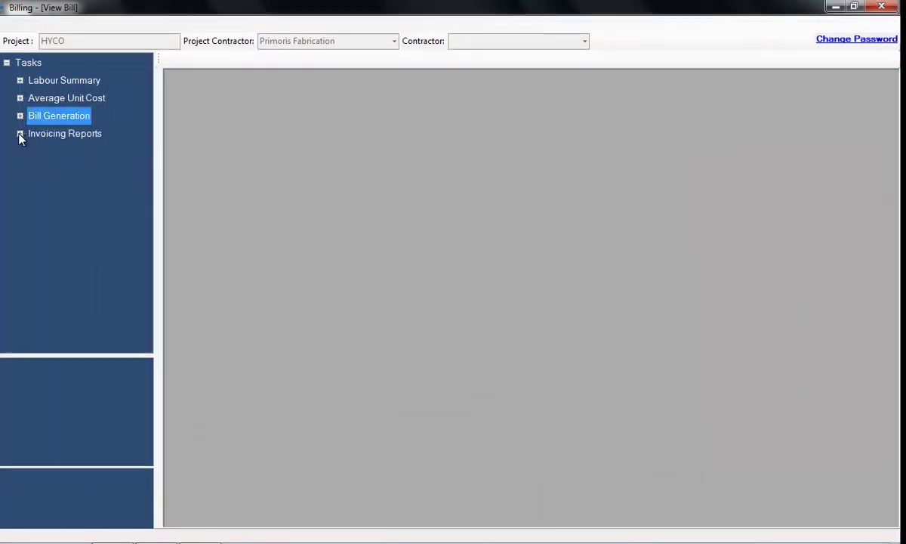
left_click(20, 134)
left_click(59, 153)
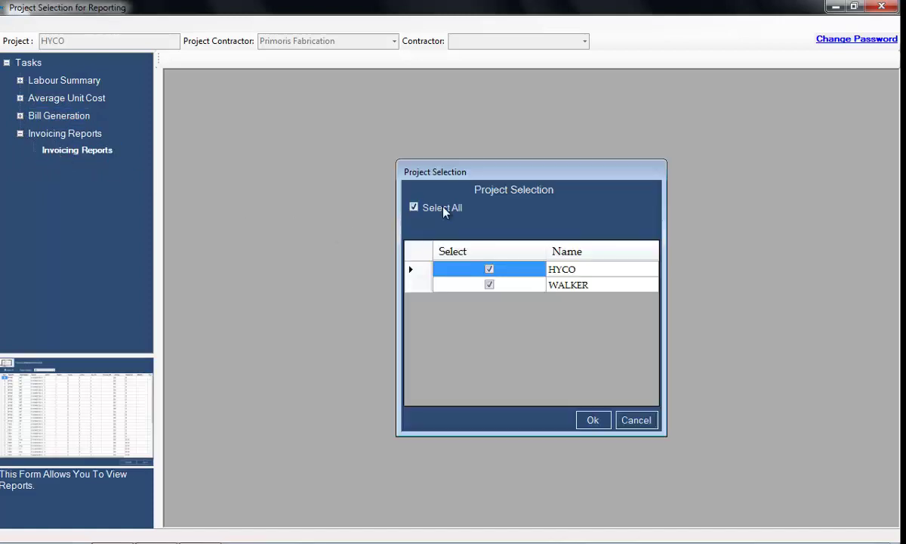
left_click(588, 420)
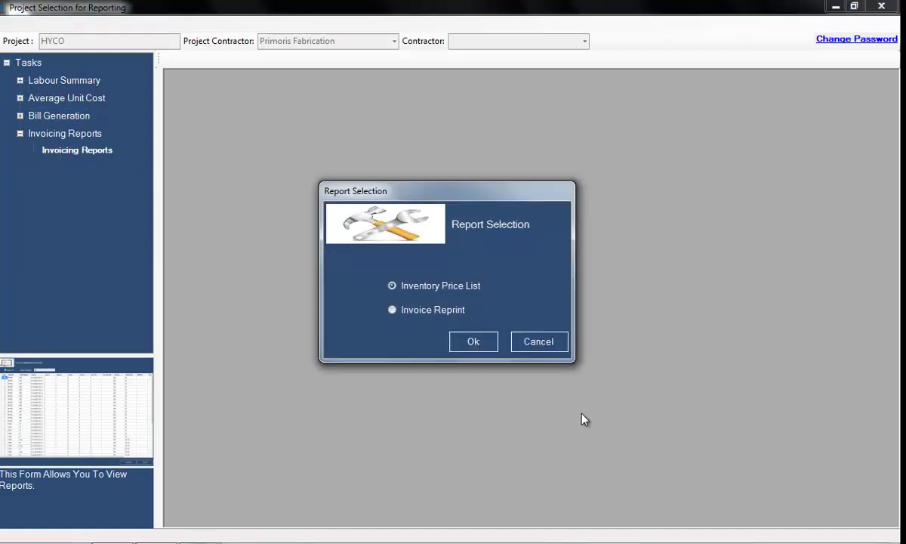
left_click(473, 342)
Preview the inventory price list with beginning and ending location 31256 for all categories and look through its price columns
left_click(379, 269)
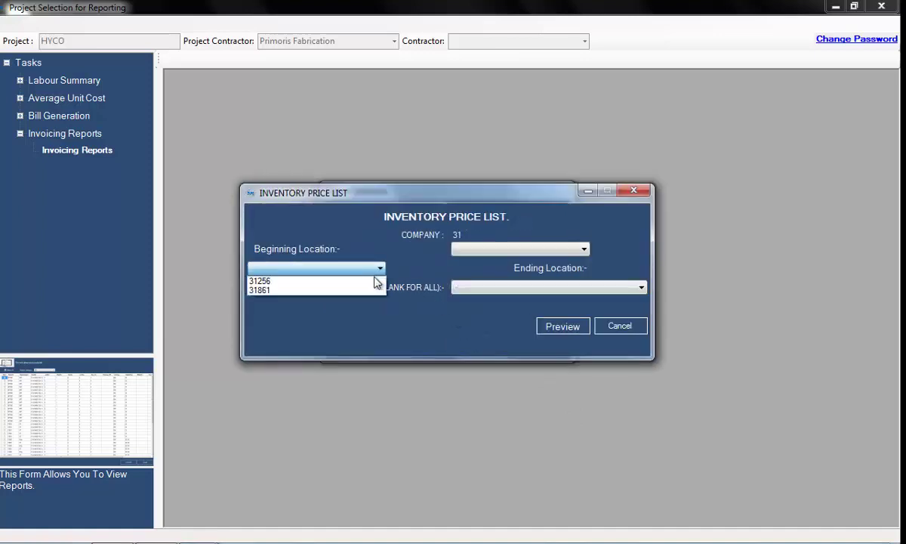
left_click(376, 281)
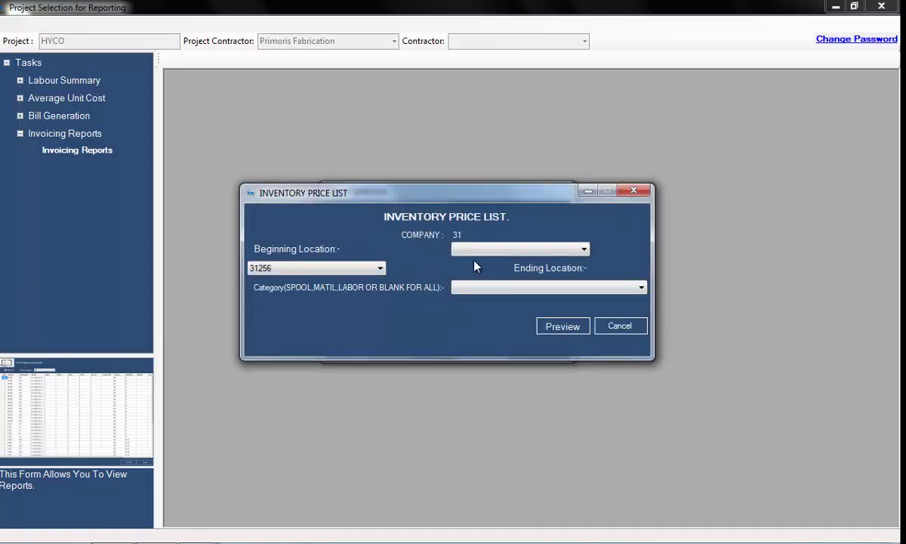
left_click(526, 251)
left_click(526, 262)
left_click(529, 290)
left_click(530, 301)
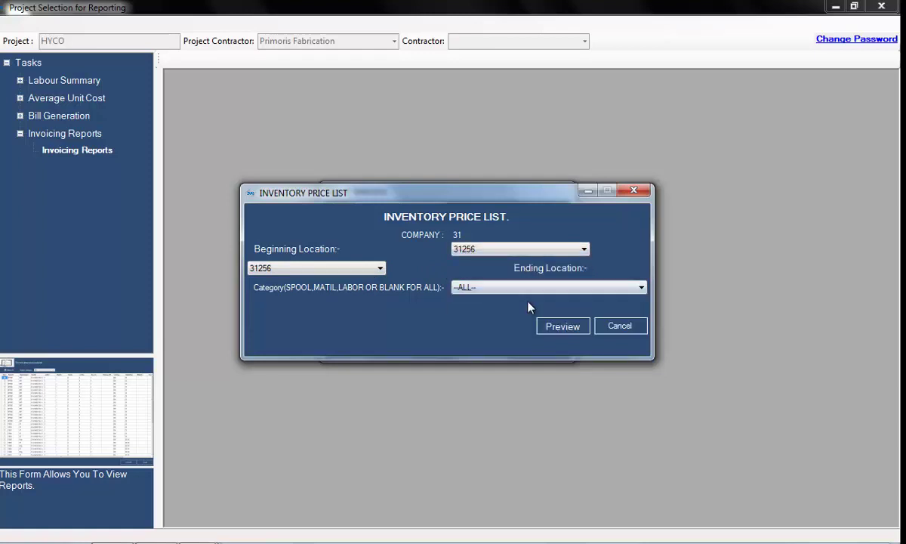
left_click(559, 326)
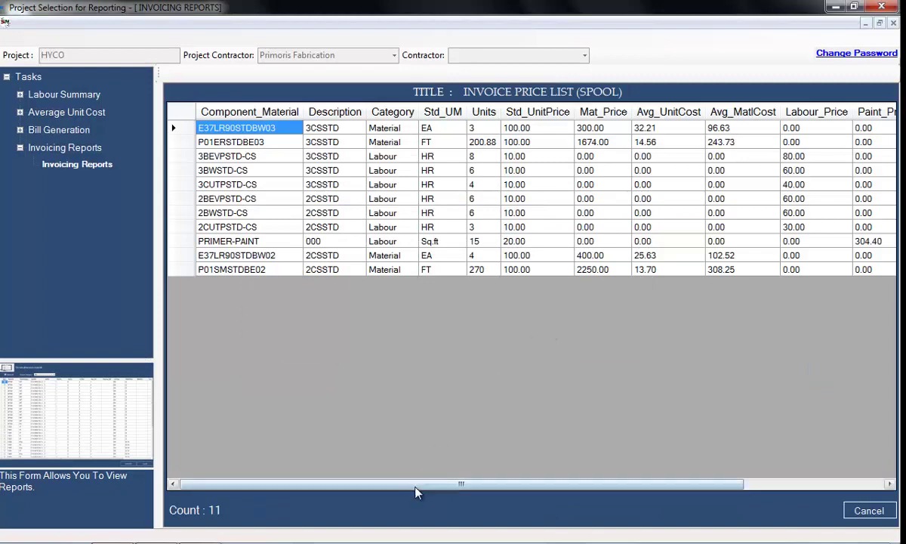
left_click_drag(415, 492, 606, 498)
Reopen the Inventory Price List report and preview it for location 31256 with the SPOOL category
left_click(98, 164)
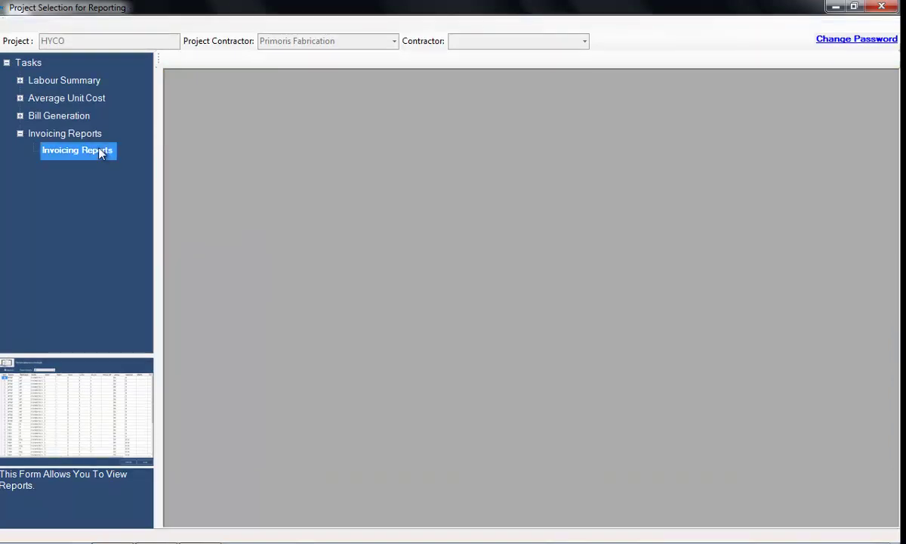
left_click(592, 421)
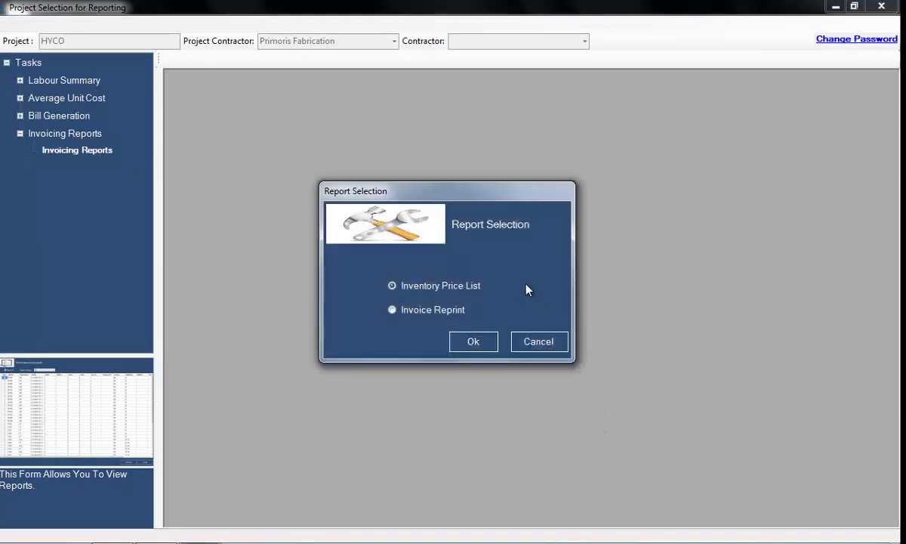
left_click(471, 341)
left_click(381, 268)
left_click(302, 276)
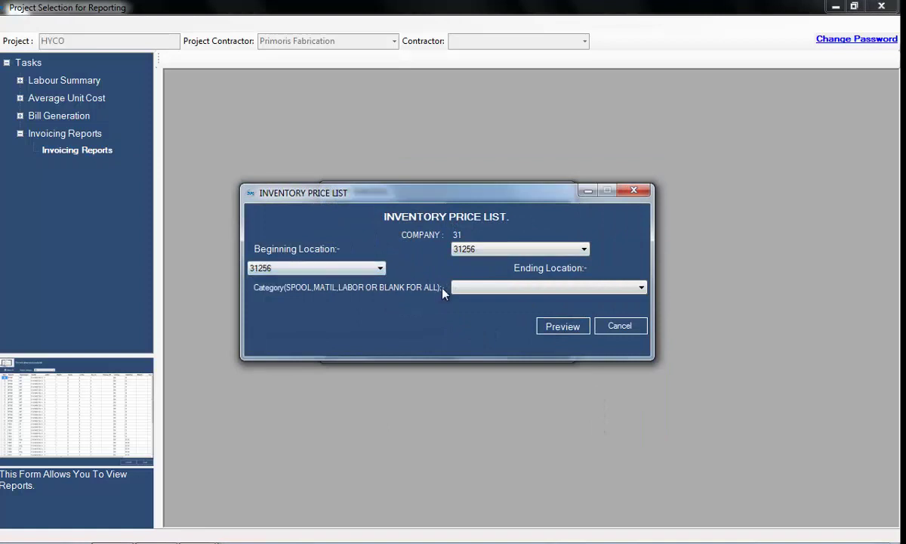
left_click(484, 287)
left_click(504, 309)
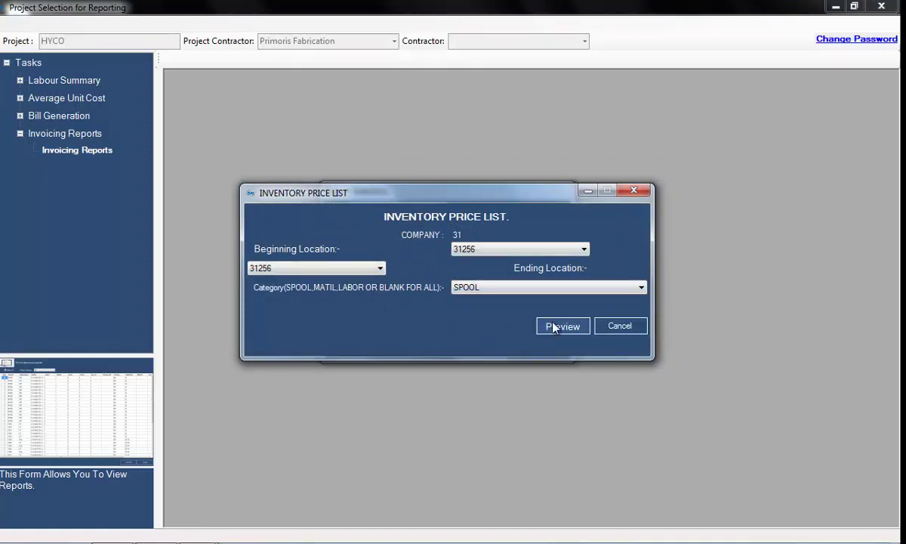
left_click(554, 326)
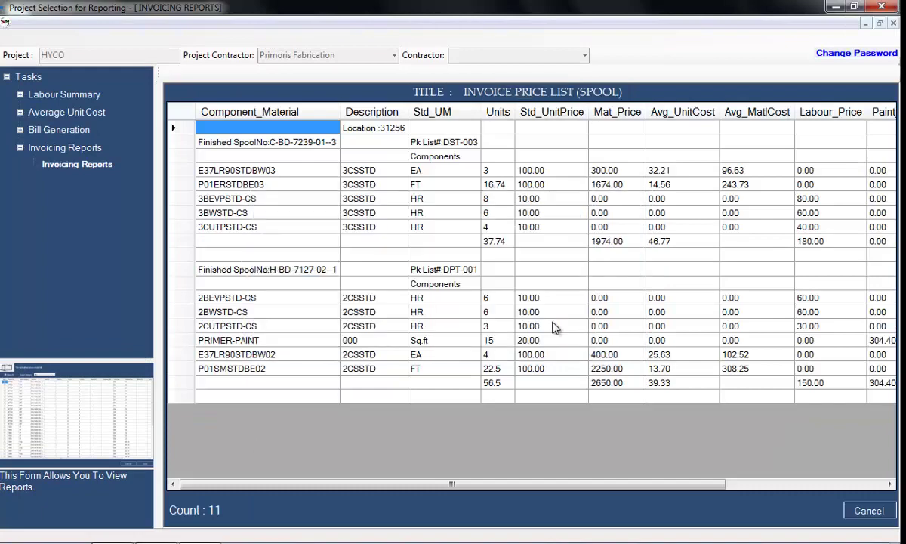
Export the spool price list to Excel on the desktop as INVENTORY PRICE LIST_SPOOL
left_click_drag(627, 485, 657, 487)
right_click(493, 280)
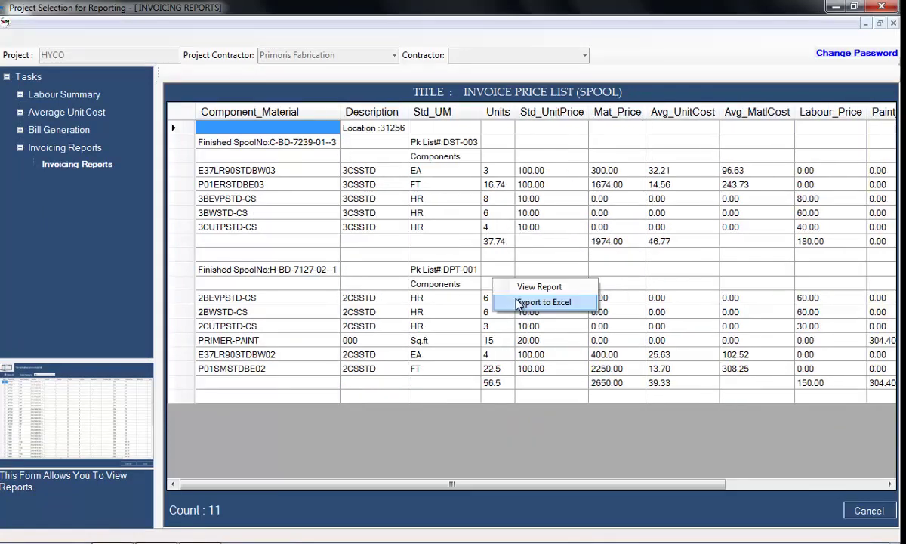
left_click(542, 302)
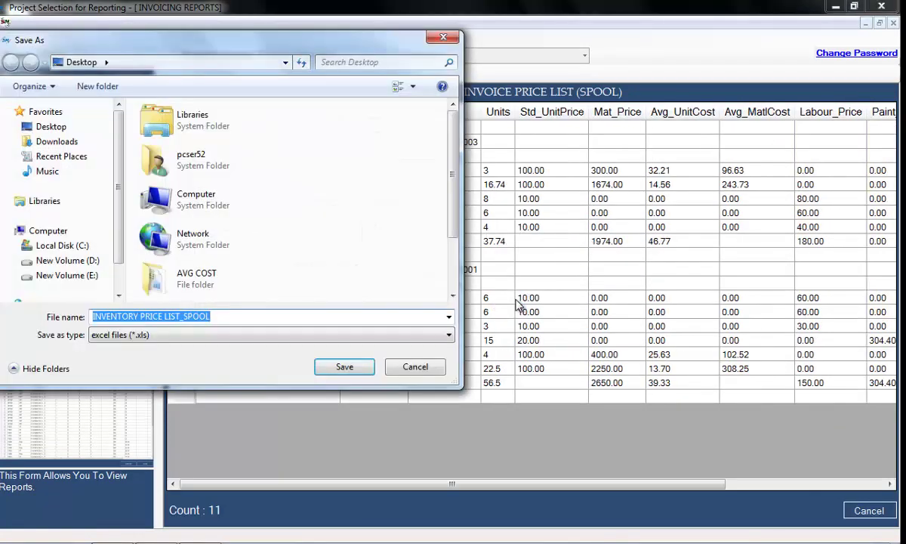
left_click(346, 367)
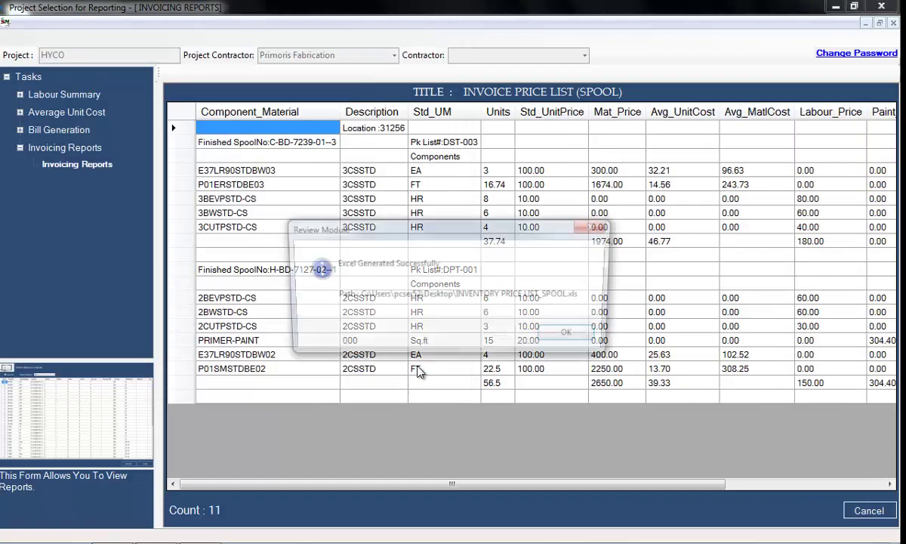
left_click(547, 341)
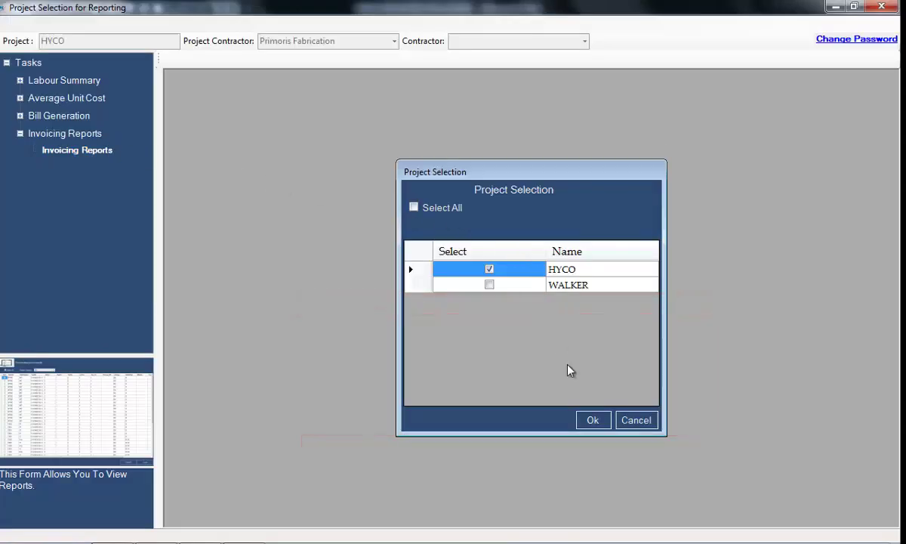
Preview the Inventory Price List for project HYCO with beginning and ending location 31256 and the MATIL category
left_click(596, 422)
left_click(484, 343)
left_click(374, 267)
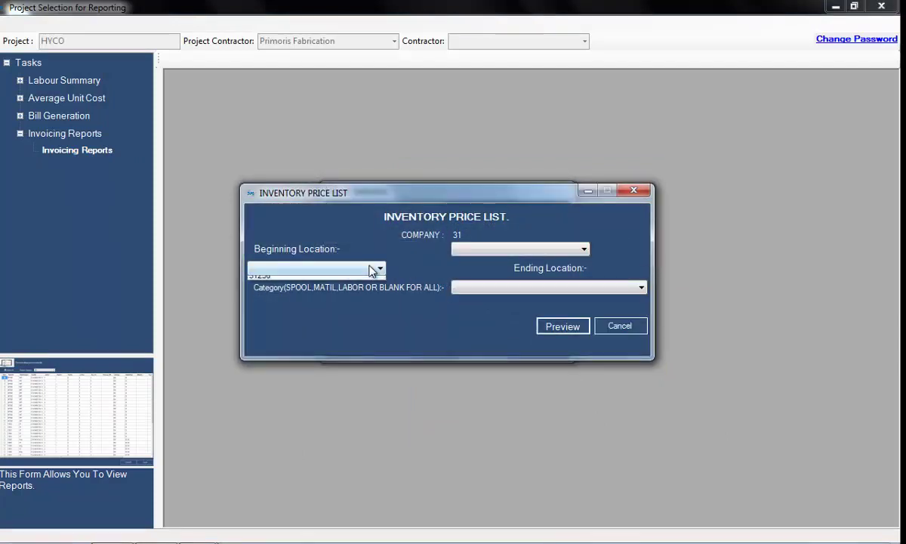
left_click(366, 279)
left_click(474, 250)
left_click(478, 262)
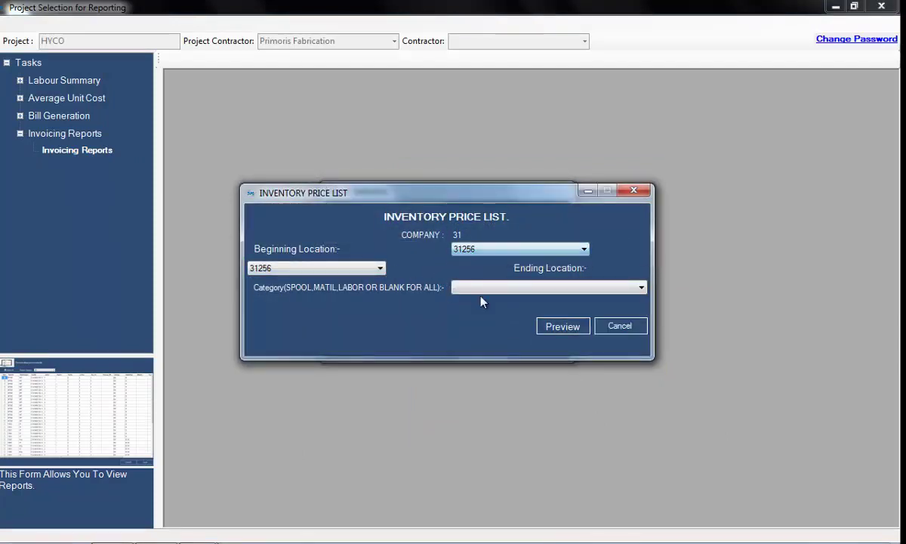
left_click(487, 288)
left_click(492, 319)
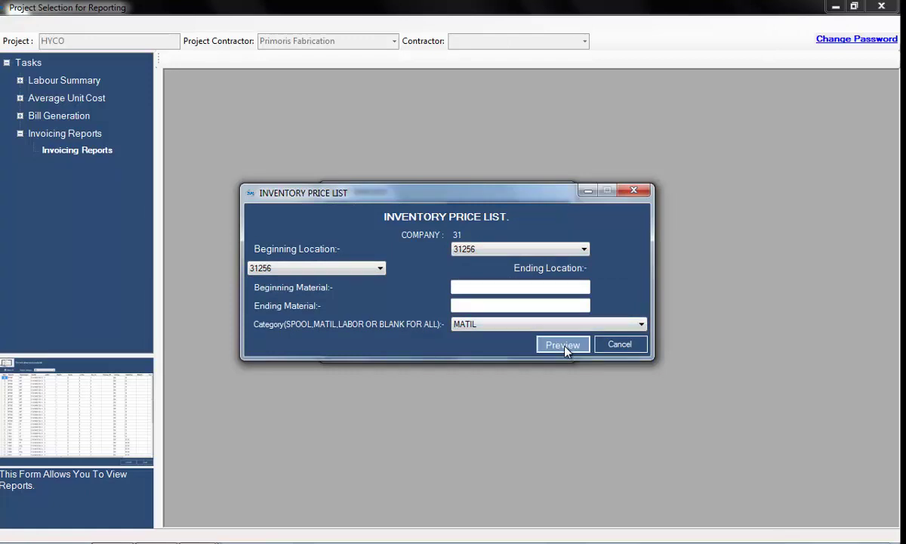
left_click(563, 345)
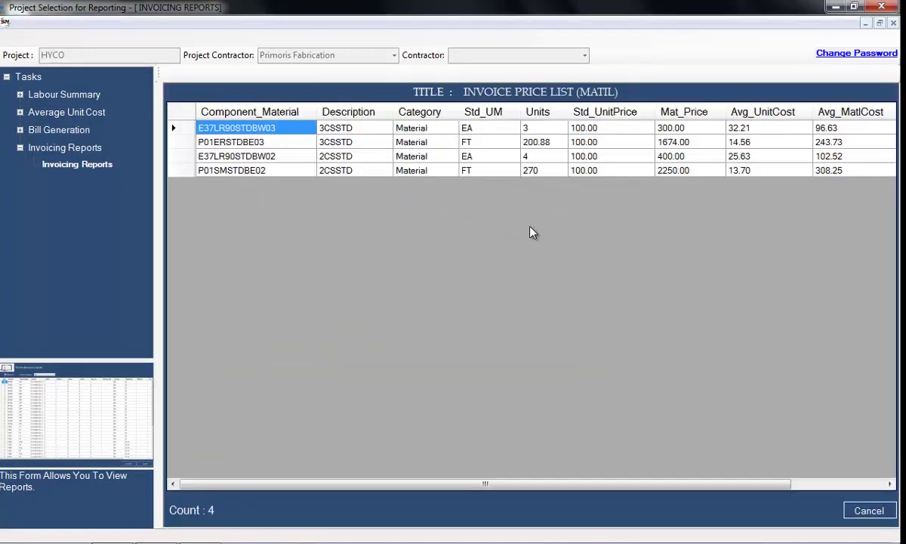
Export the material price list to Excel on the desktop as INVENTORY PRICE LIST_MATIL and close the report
right_click(530, 228)
left_click(548, 249)
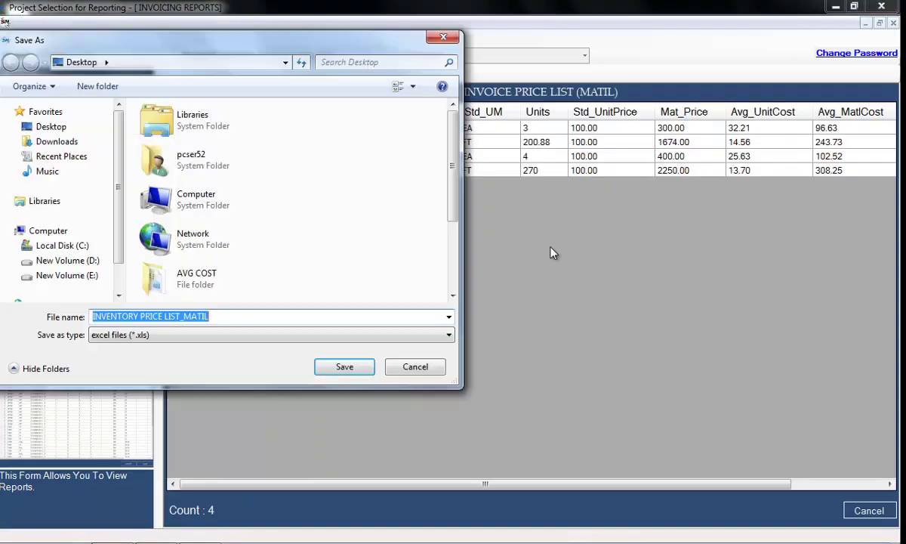
left_click(354, 367)
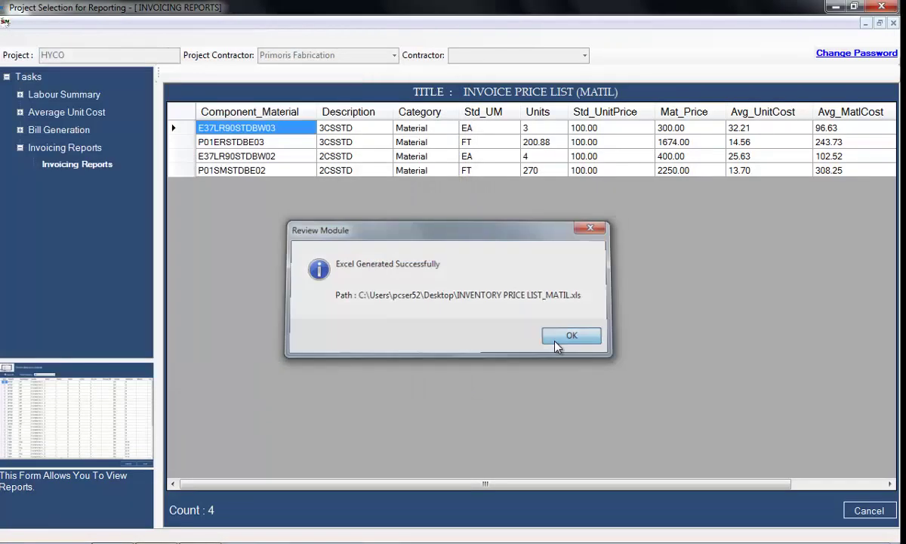
left_click(555, 341)
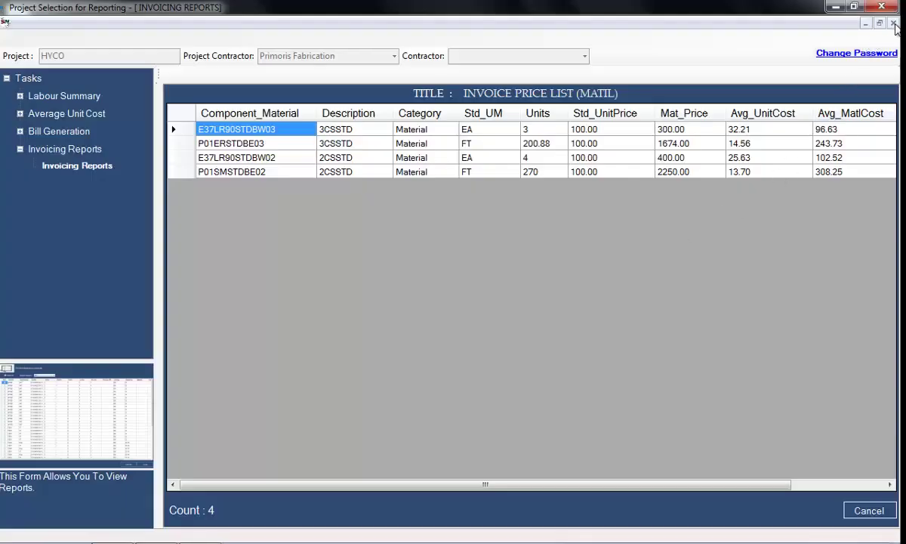
left_click(894, 23)
Reopen the Inventory Price List report for project HYCO and preview it for location 31256 with the LABOUR category
left_click(110, 151)
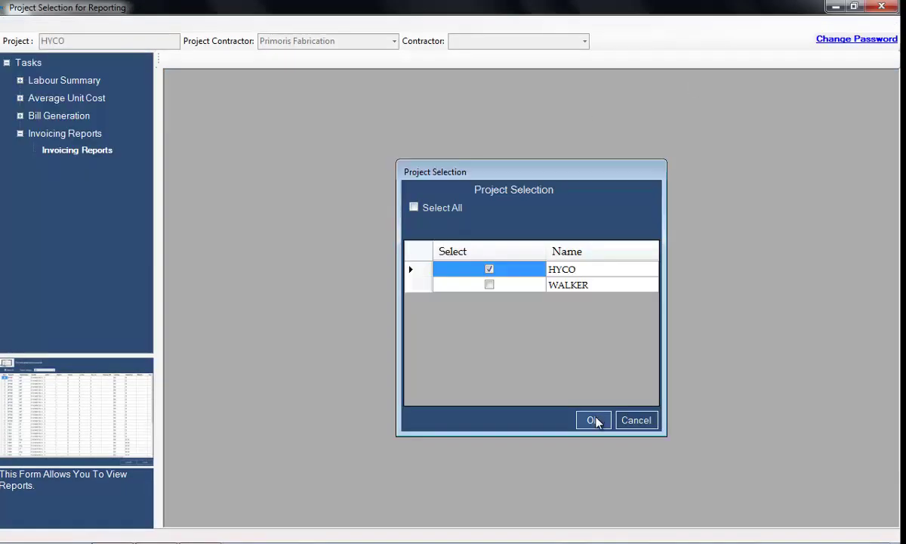
left_click(591, 420)
left_click(465, 346)
left_click(354, 267)
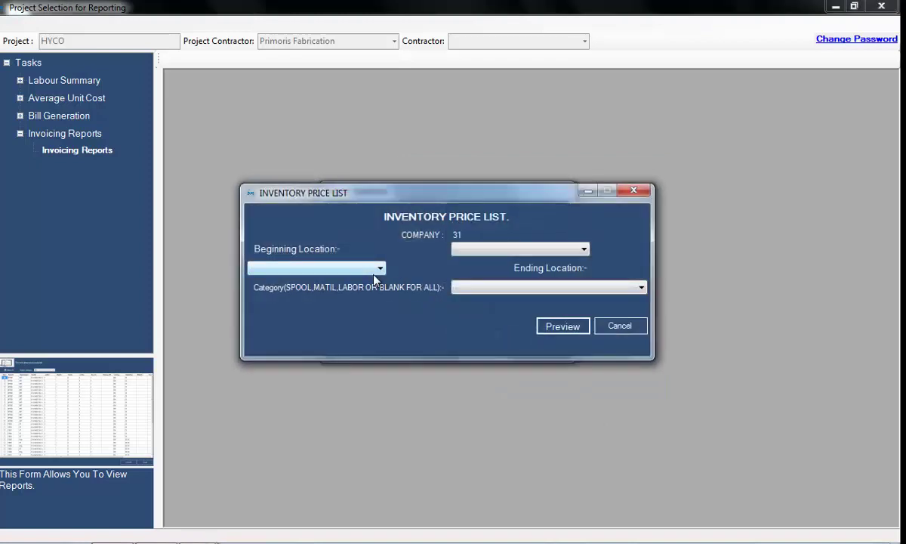
left_click(333, 278)
left_click(506, 249)
left_click(506, 258)
left_click(512, 286)
left_click(521, 302)
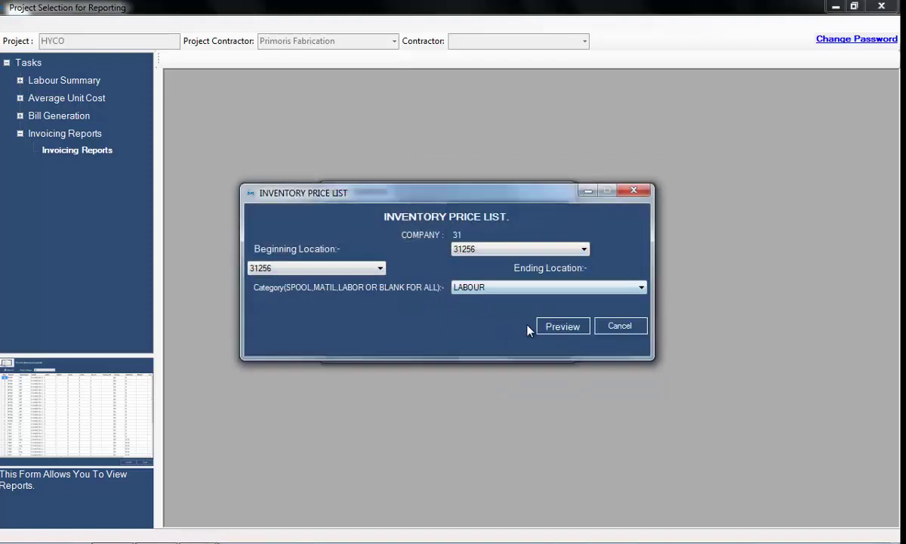
left_click(556, 329)
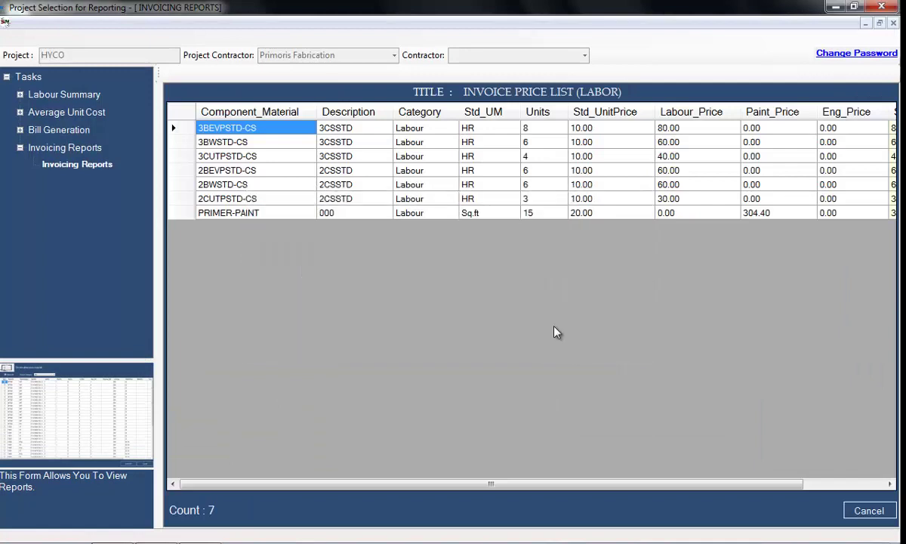
Export the labour price list to Excel on the desktop as INVENTORY PRICE LIST_LABOUR and return to the reporting window
right_click(490, 189)
left_click(532, 219)
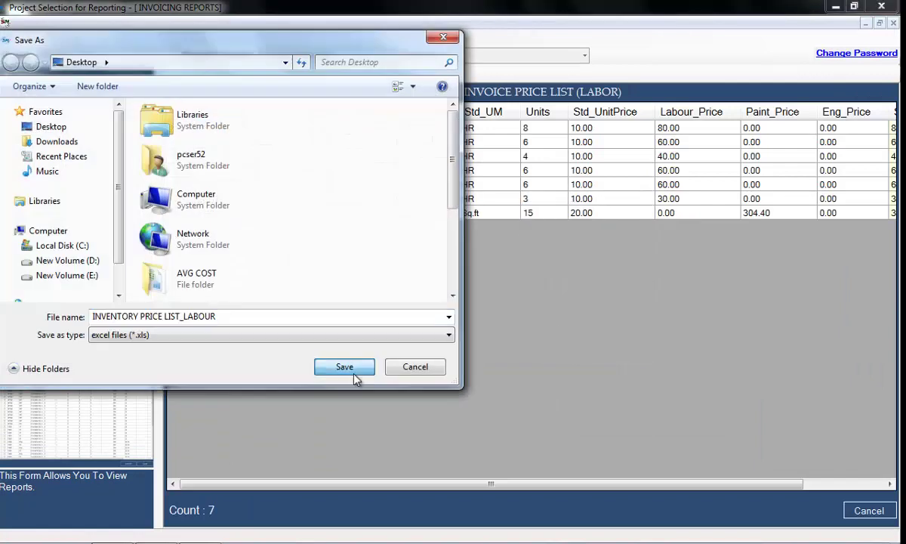
left_click(354, 376)
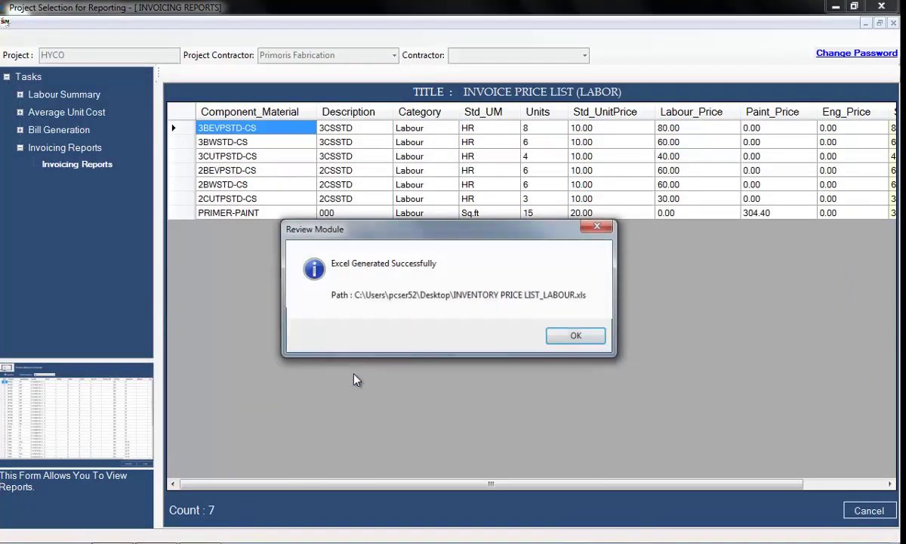
left_click(565, 337)
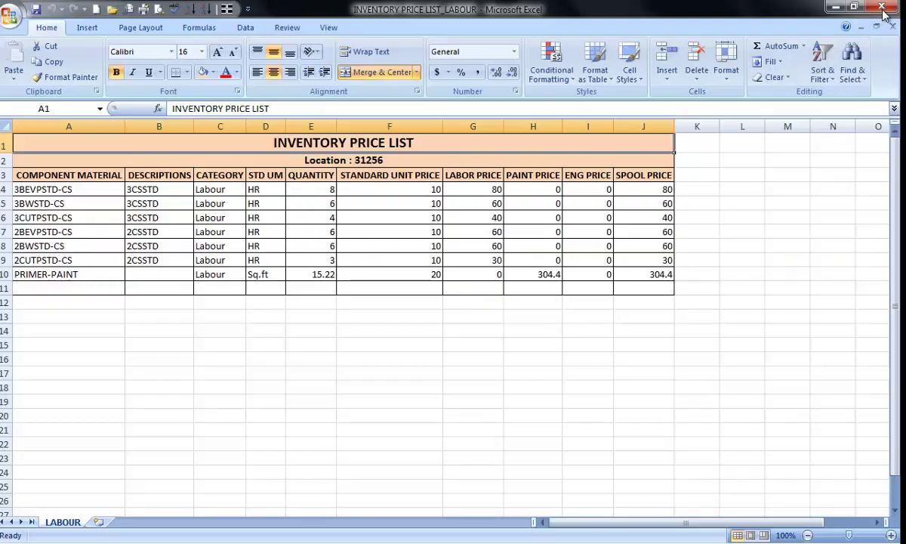
left_click(836, 7)
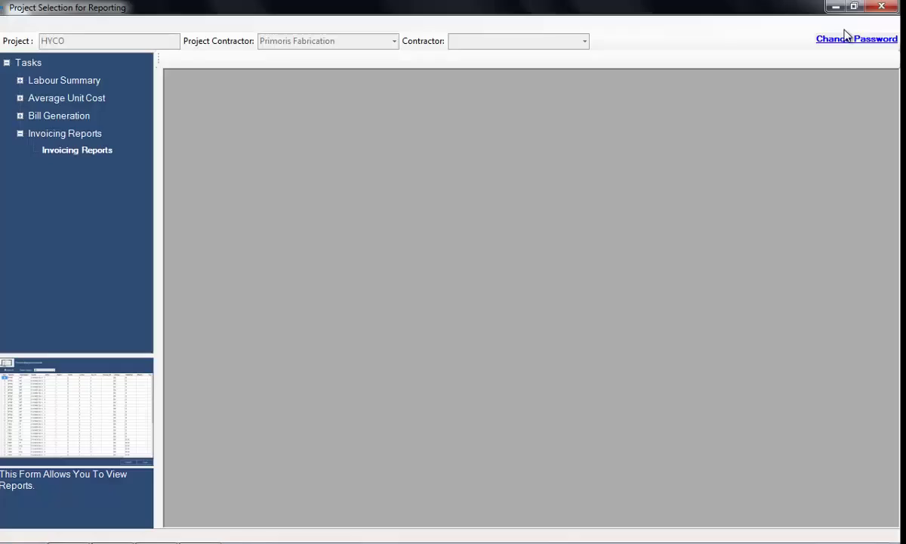
Open the Invoice Reprint report for project HYCO and preview it with PCPL as beginning and ending customer
left_click(93, 155)
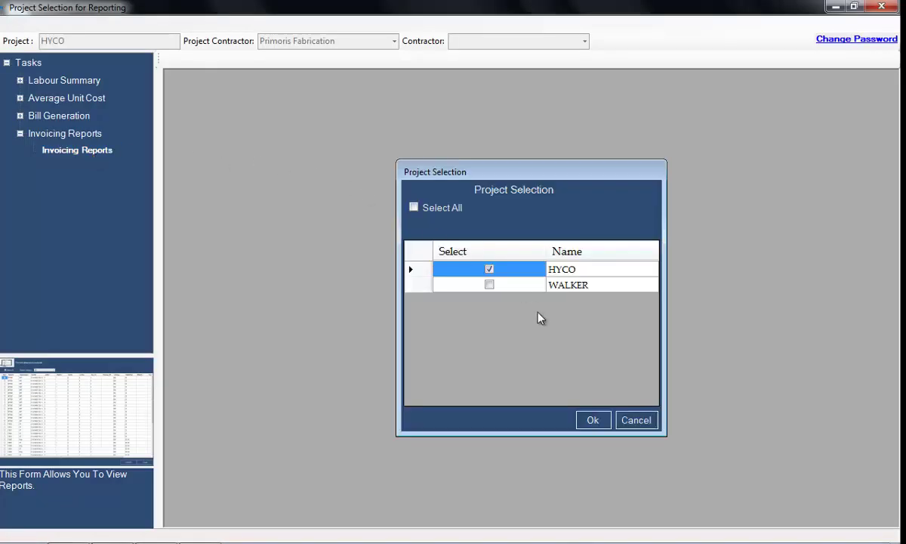
left_click(593, 420)
left_click(467, 341)
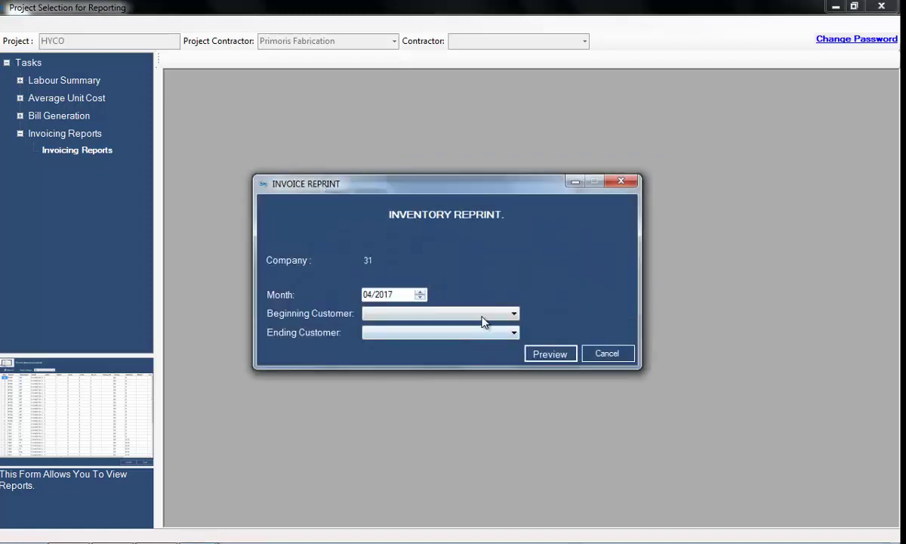
left_click(482, 316)
left_click(469, 328)
left_click(469, 332)
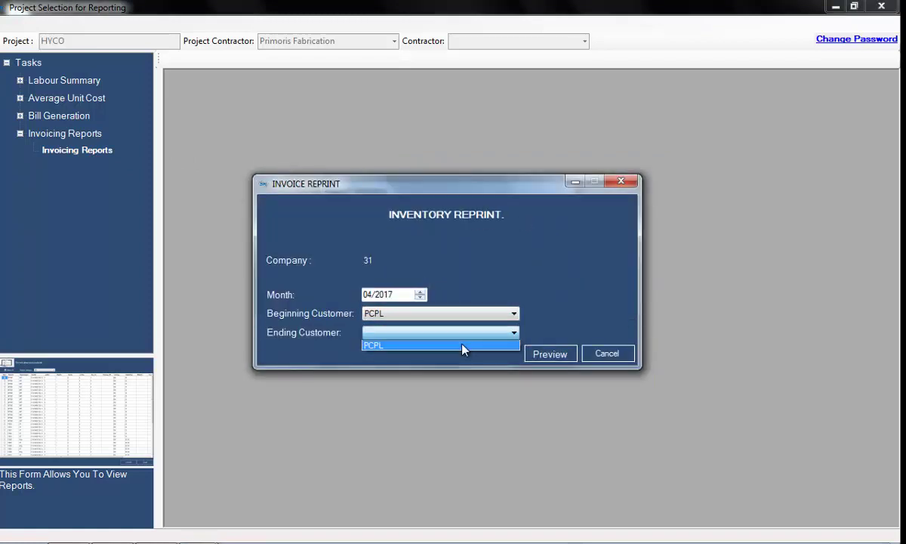
left_click(462, 346)
left_click(565, 358)
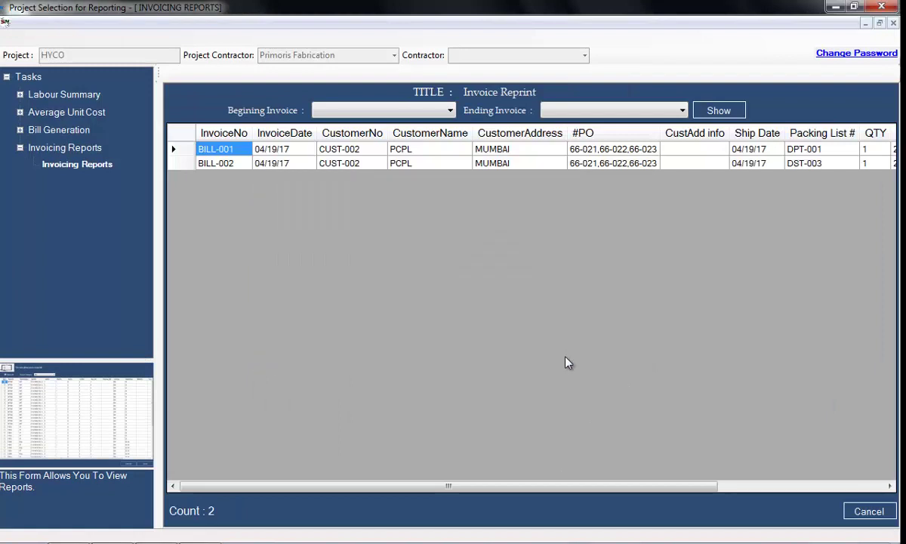
Limit the invoice reprint list to BILL-001 as both beginning and ending invoice
left_click(422, 111)
left_click(419, 124)
left_click(627, 111)
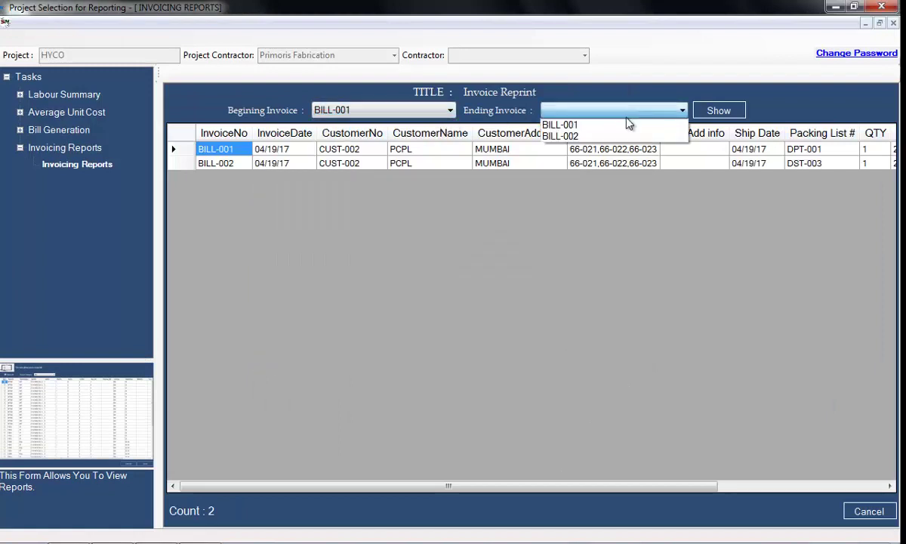
left_click(627, 125)
left_click(717, 110)
View the Invoice Reprint Details report for BILL-001 and look through the spool invoice and invoice summary PDFs in Adobe Reader
right_click(608, 151)
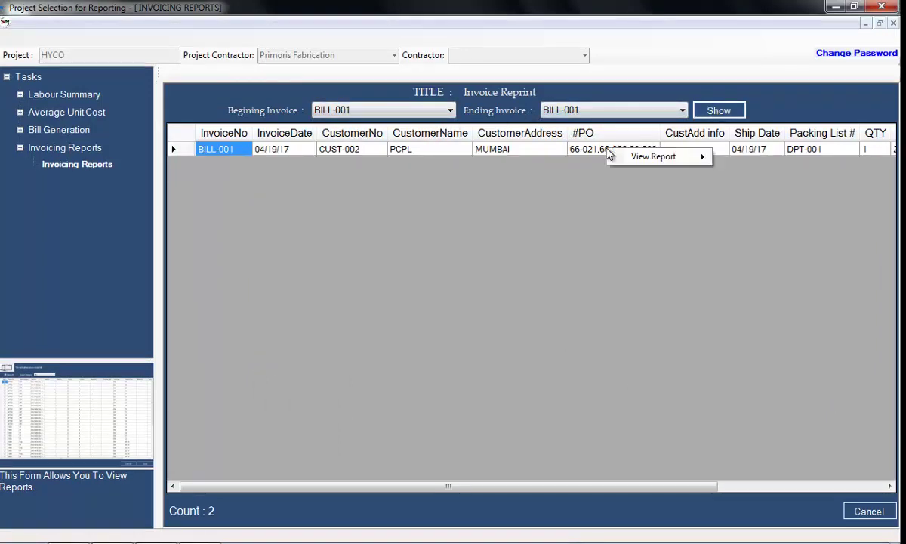
mouse_move(617, 157)
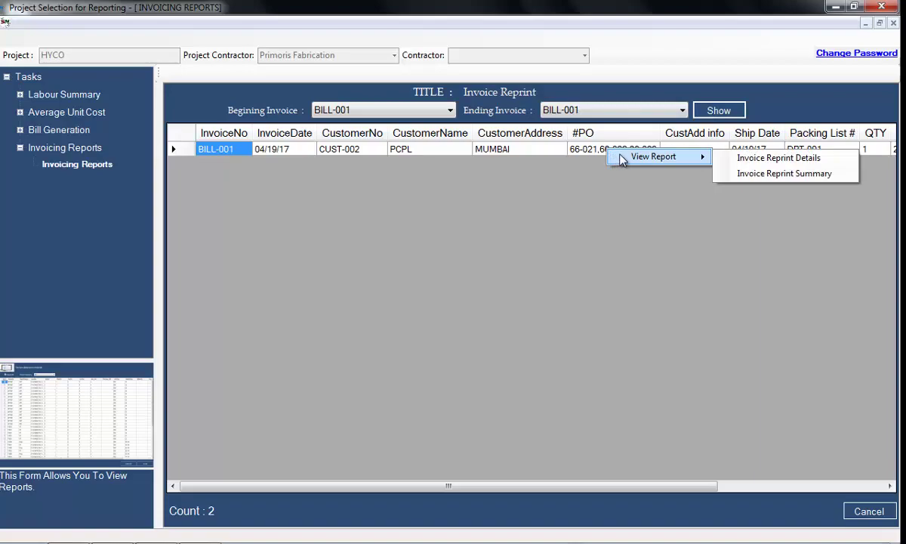
left_click(741, 159)
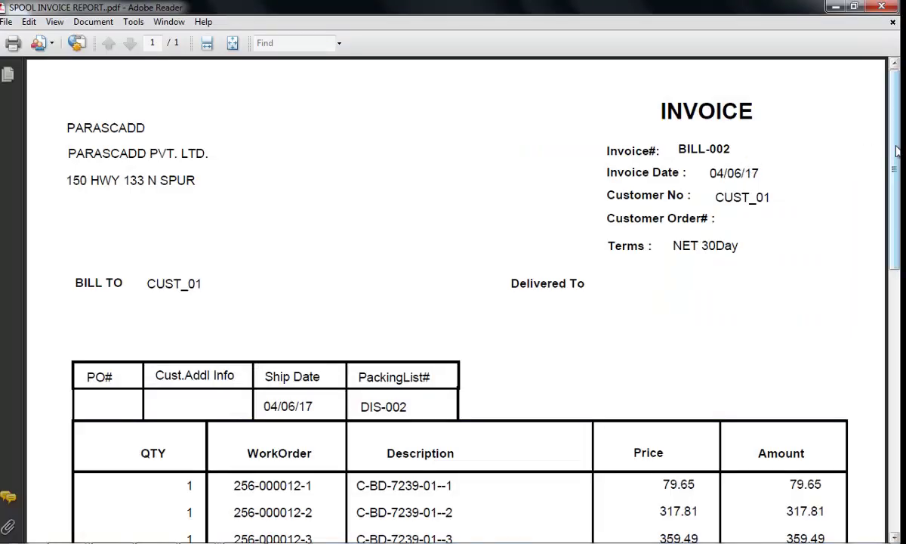
left_click_drag(893, 155, 895, 436)
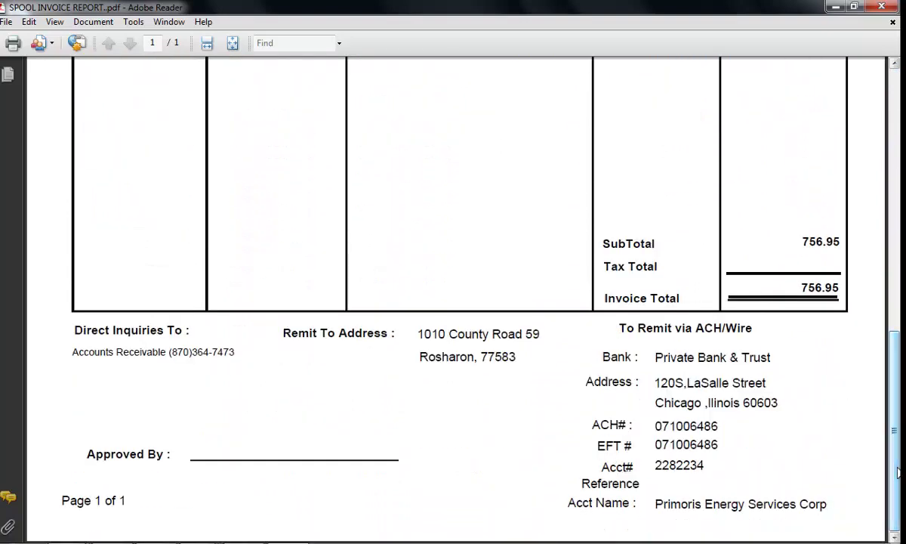
key("alt+Tab")
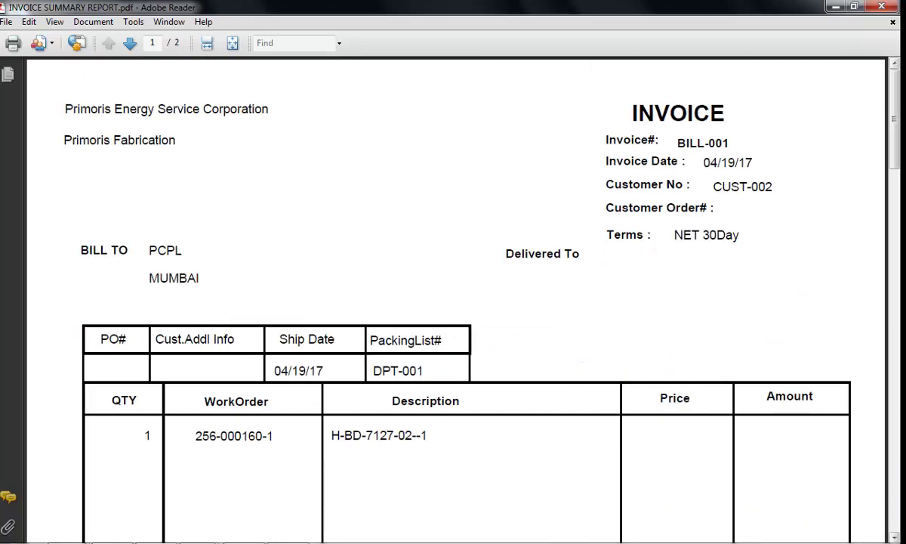
left_click_drag(893, 173, 893, 285)
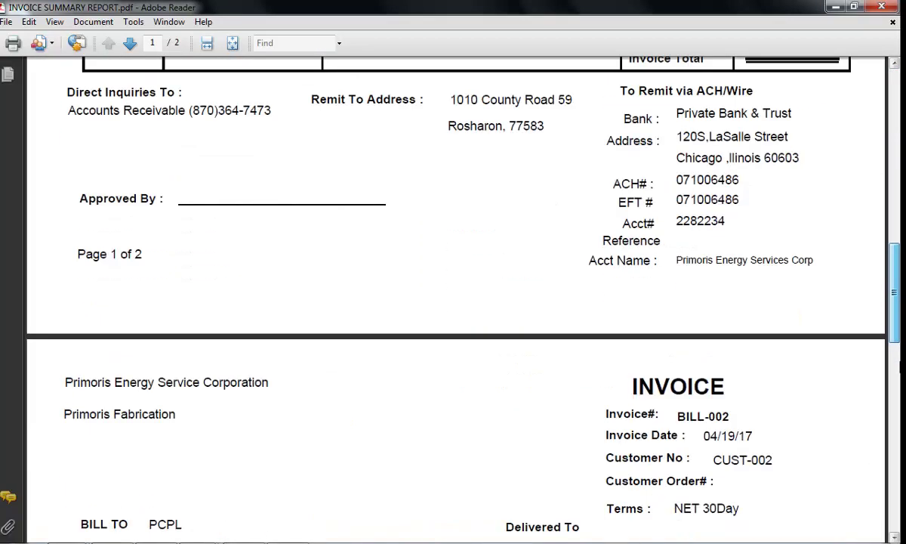